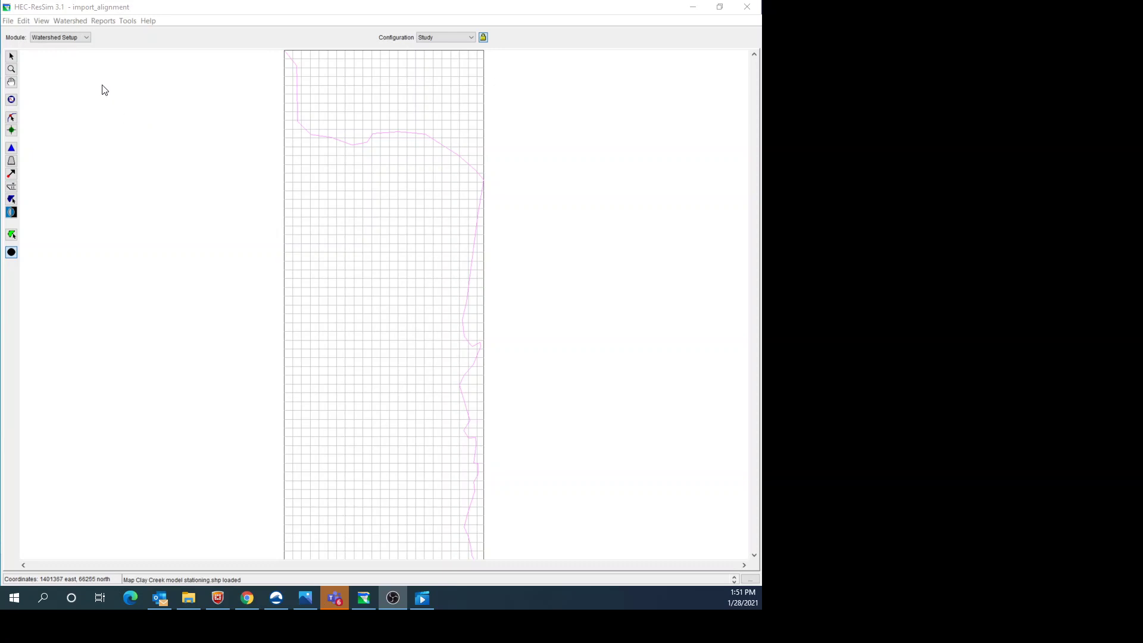
Examine the map layer list and the files in the maps folder available to add as a layer, without adding any
click(40, 21)
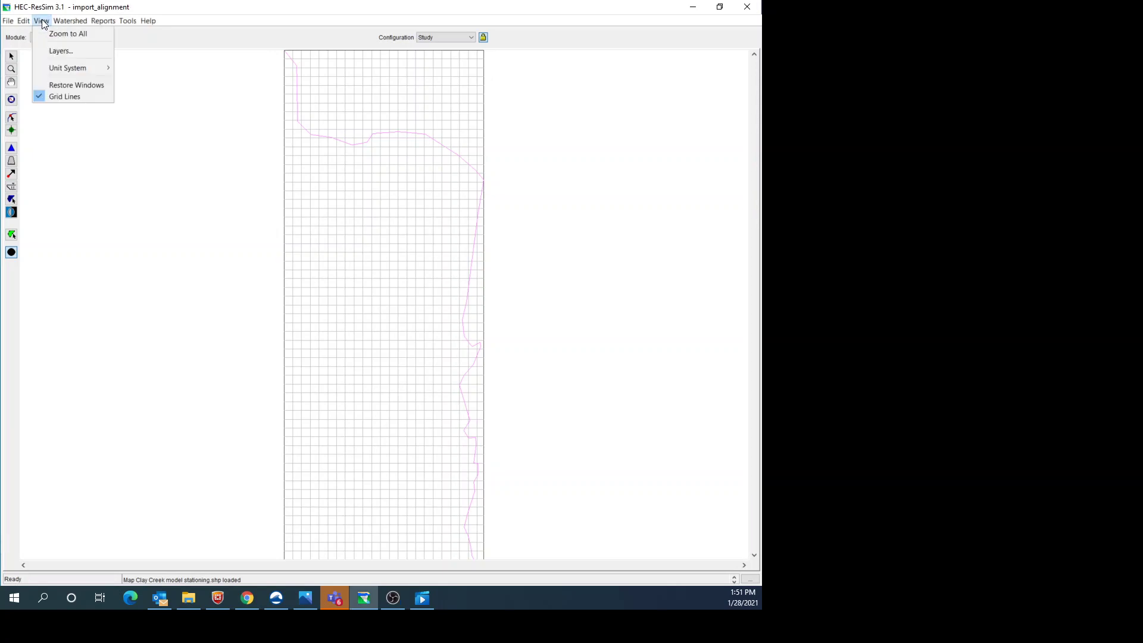
click(62, 52)
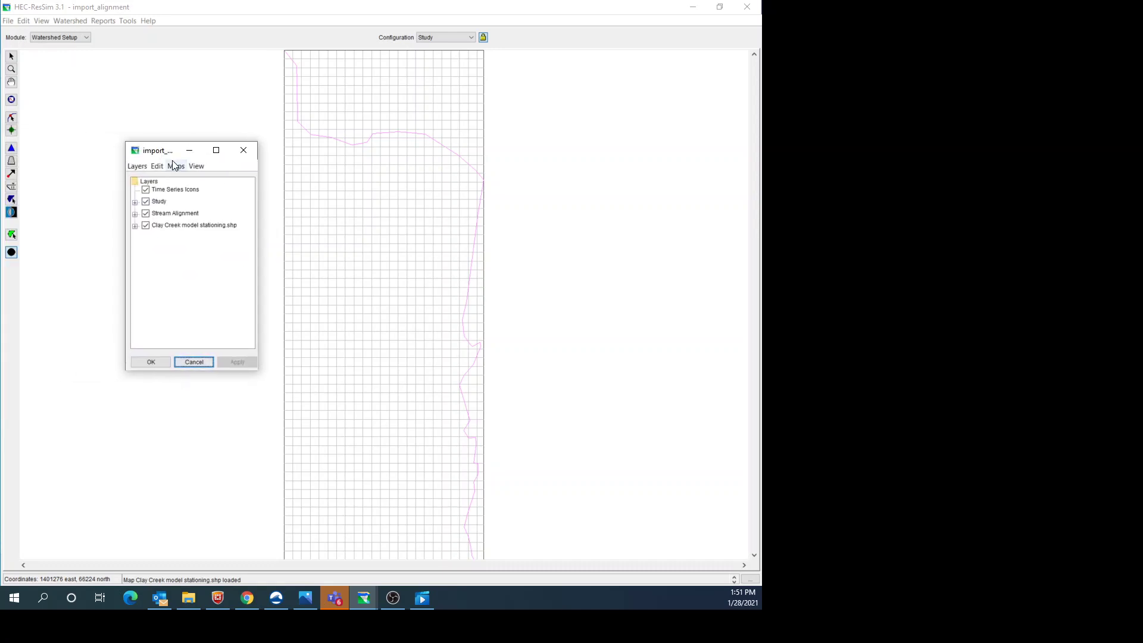
click(157, 167)
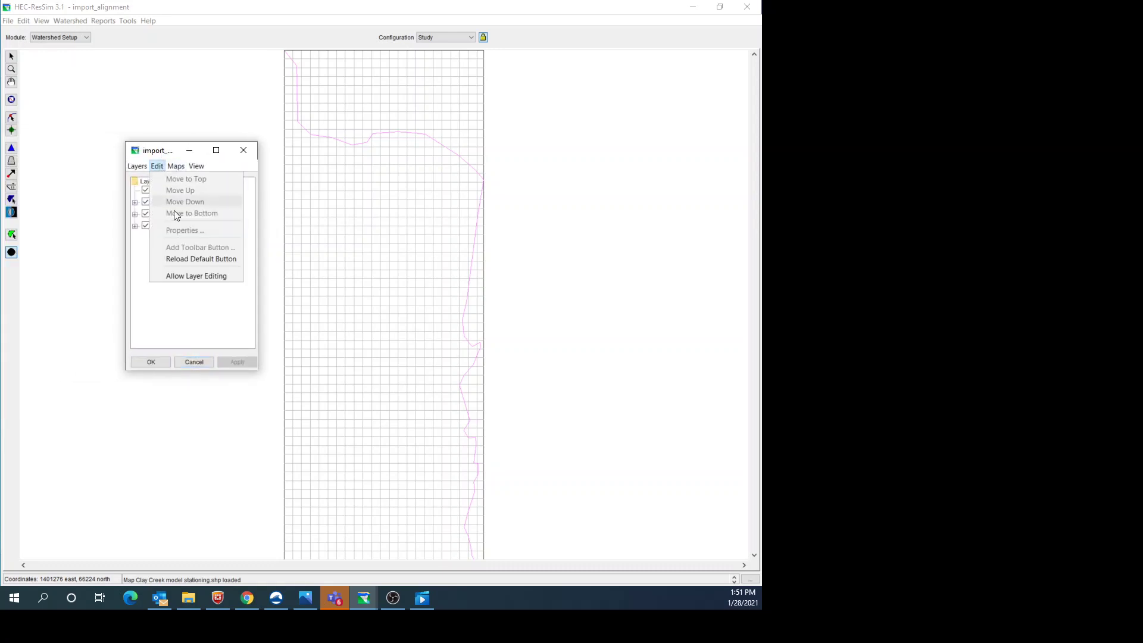
click(186, 277)
click(179, 165)
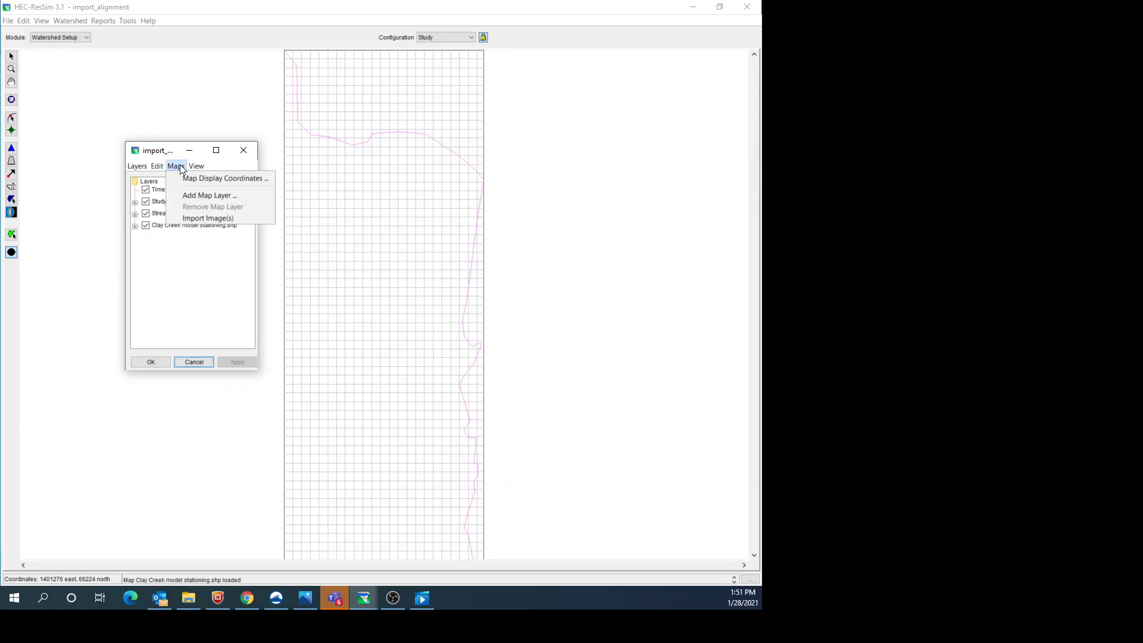
click(196, 196)
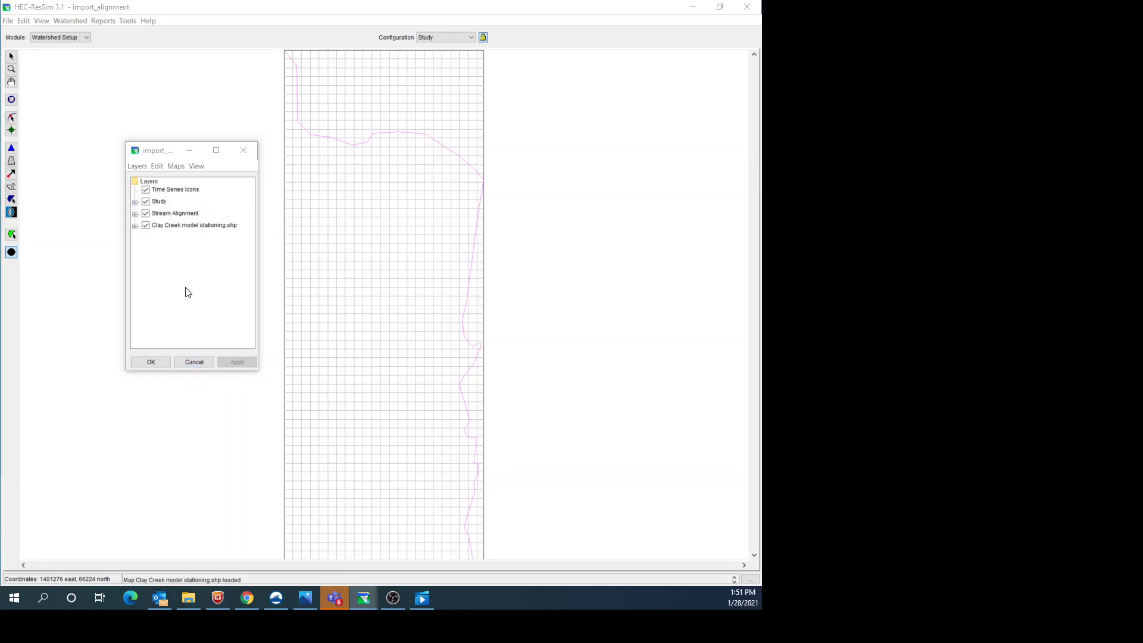
drag(264, 224, 449, 239)
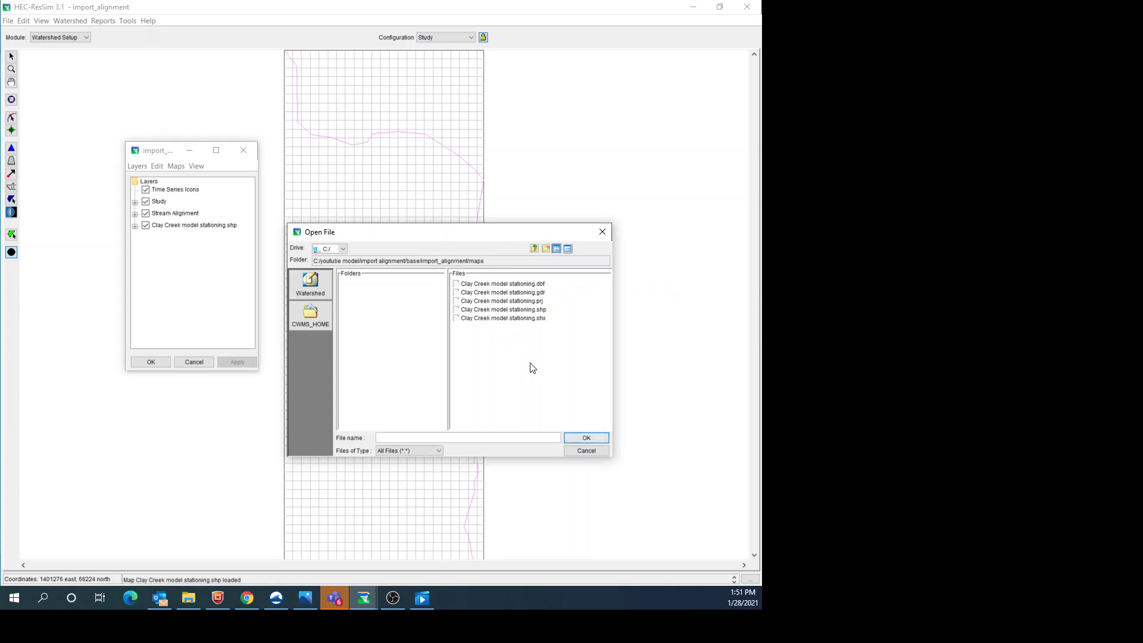
click(586, 450)
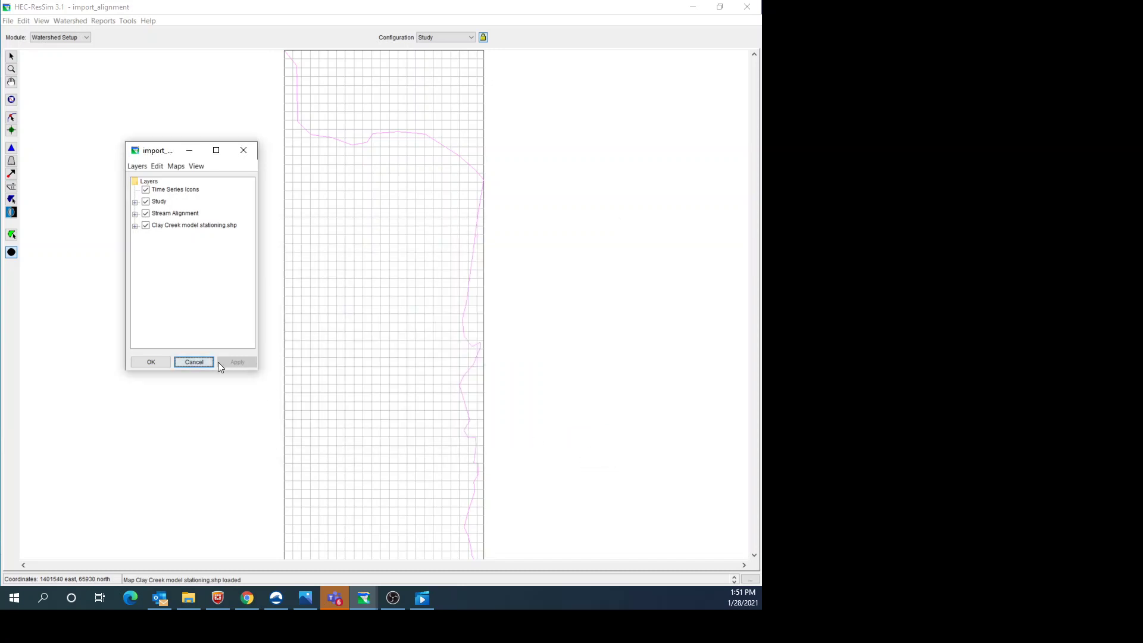
click(193, 362)
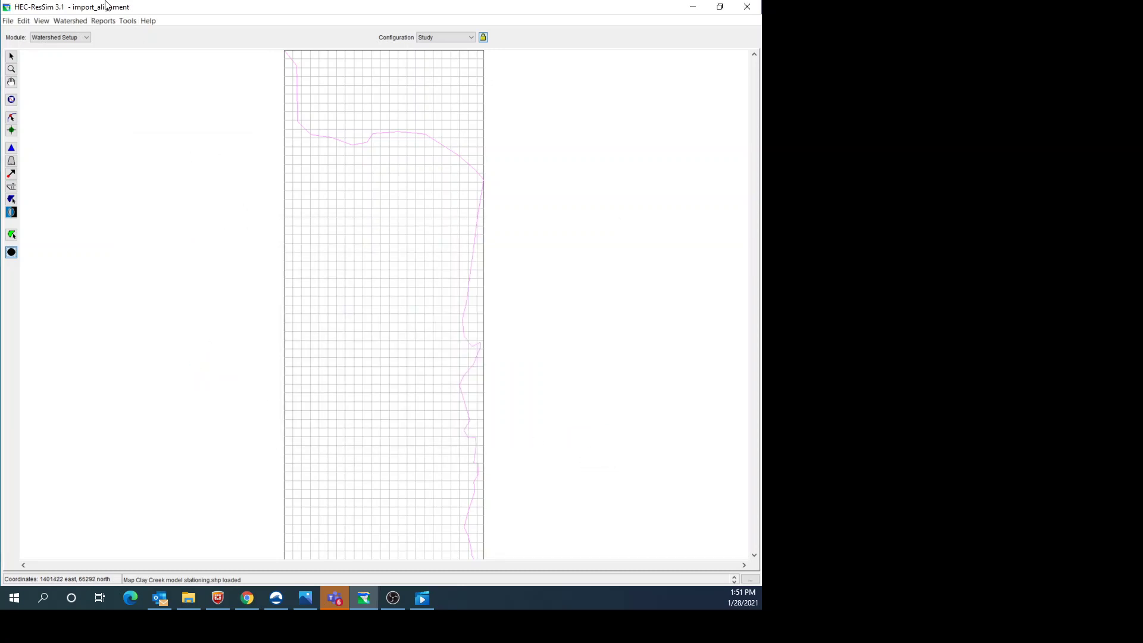
Import the stream alignment from the Clay Creek model stationing shapefile, using SHAPE as the database field name
click(75, 22)
mouse_move(84, 57)
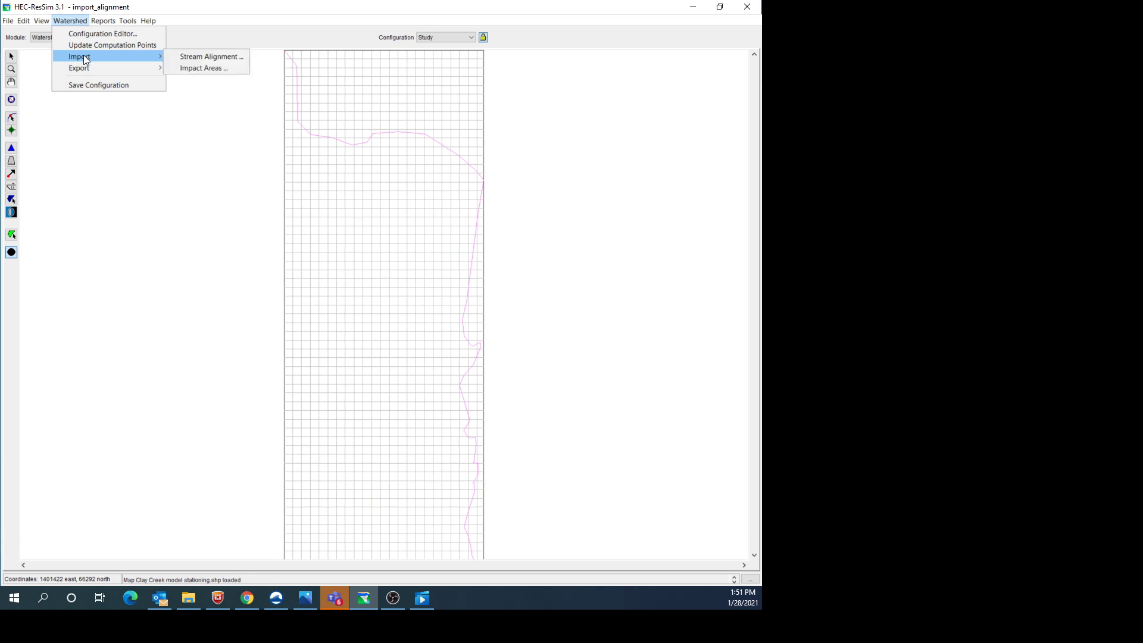
click(203, 57)
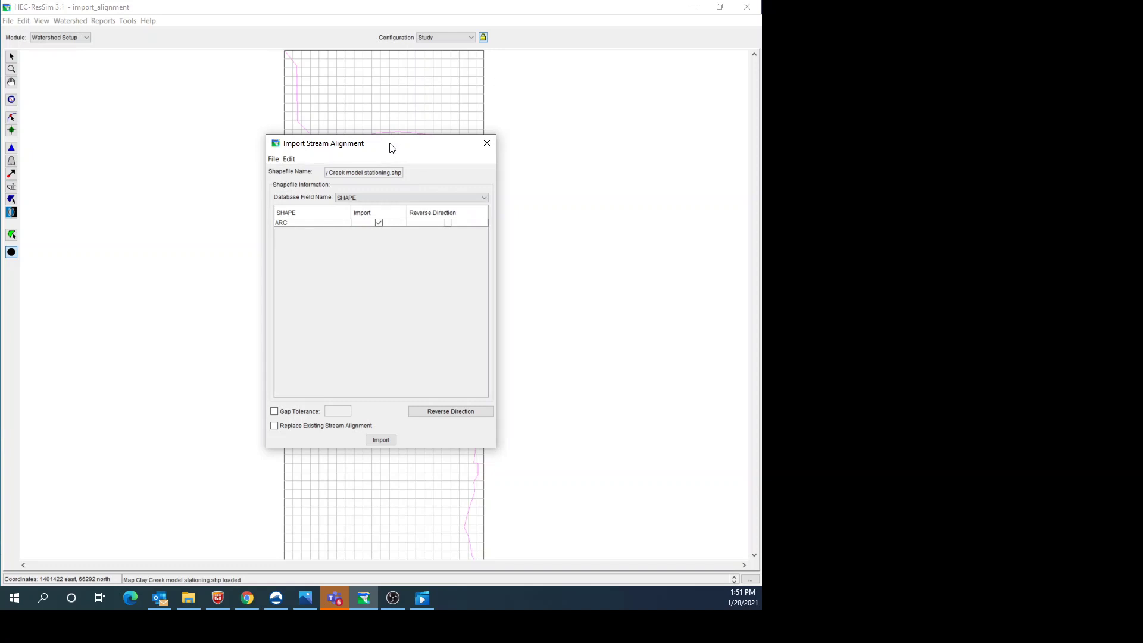
drag(392, 148, 187, 119)
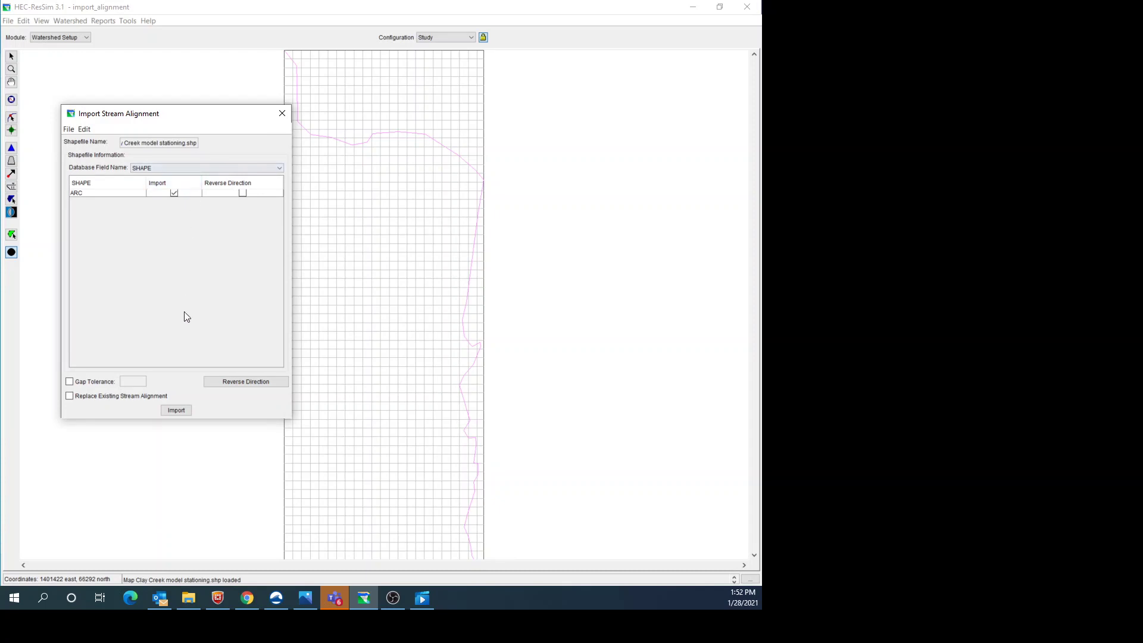
click(176, 410)
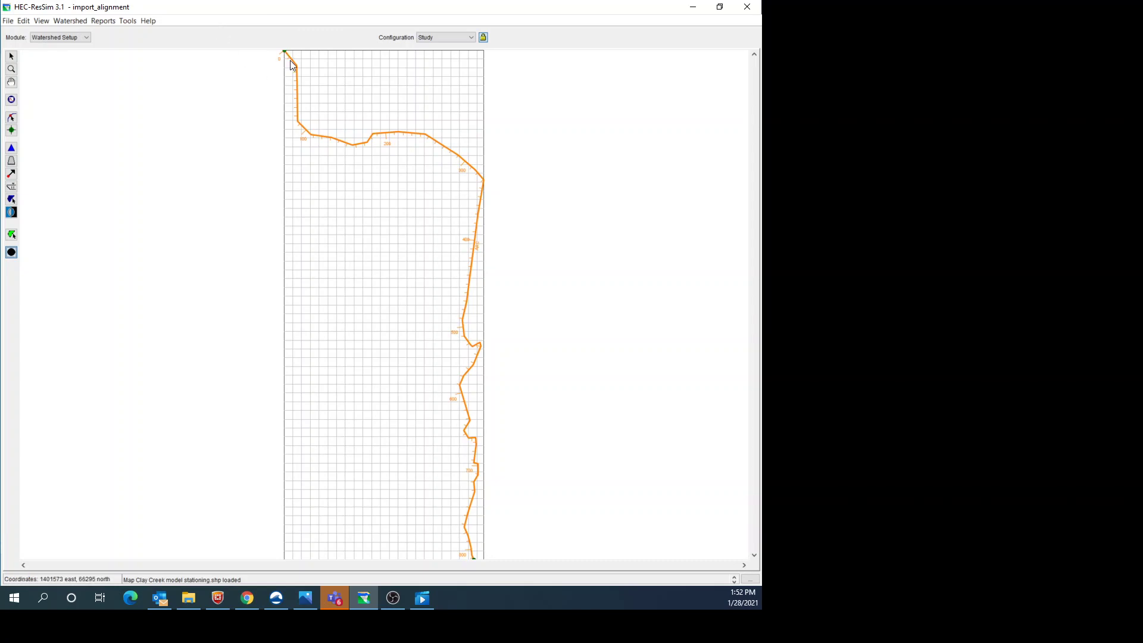
Reverse the direction of the imported stream alignment and accept the stationing change
click(12, 118)
click(482, 195)
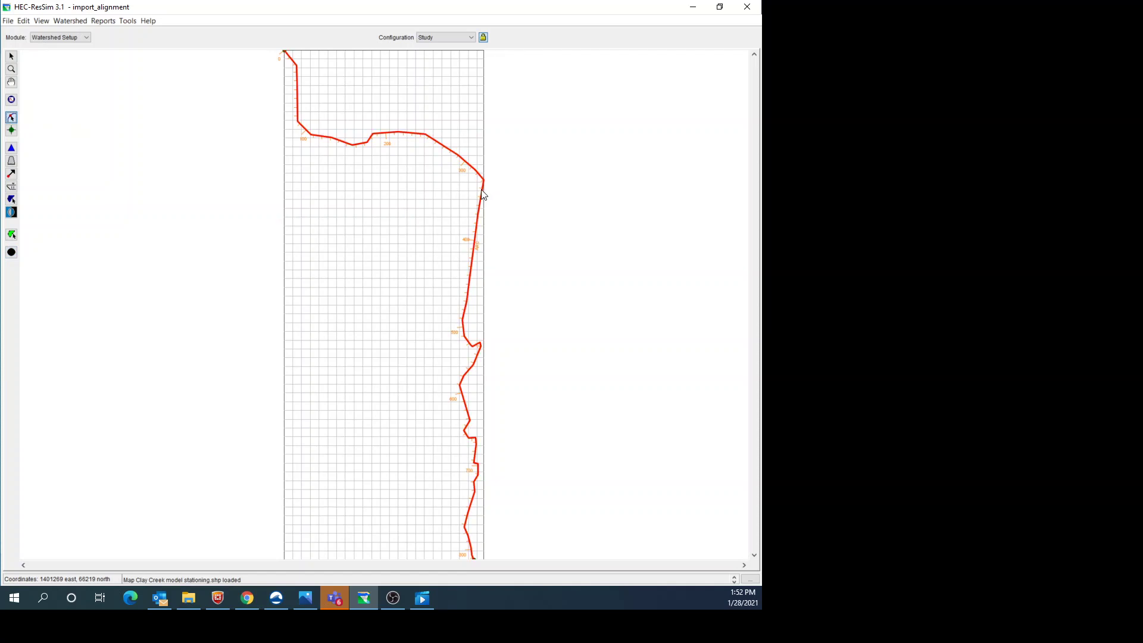
right_click(482, 195)
click(507, 278)
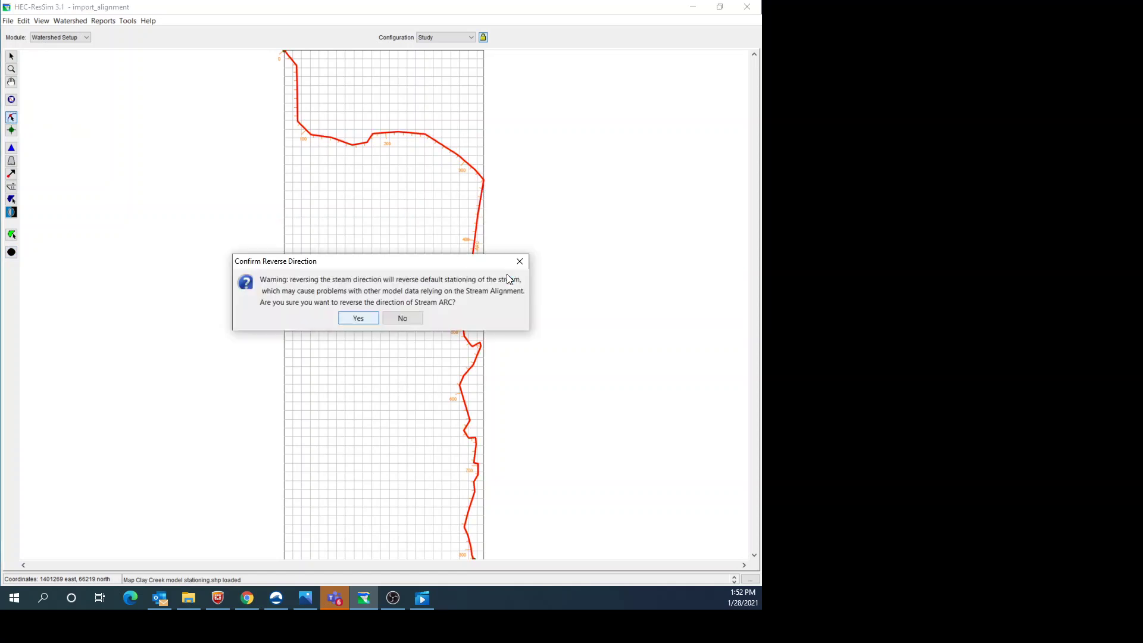
click(364, 319)
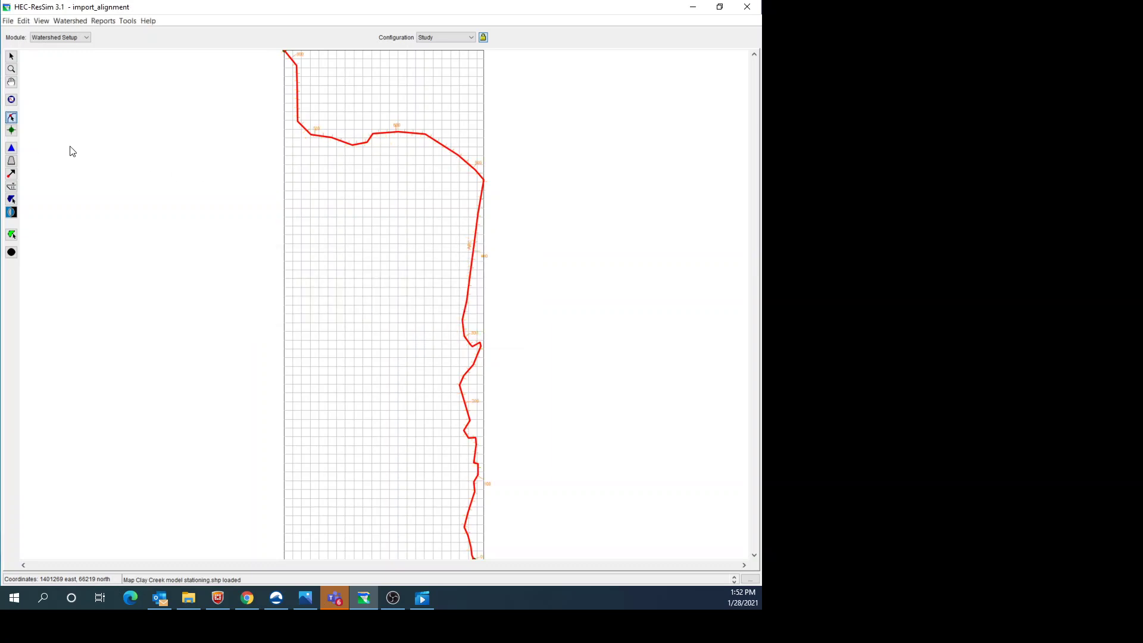
Rename the ARC stream element as "imported alignment"
right_click(475, 238)
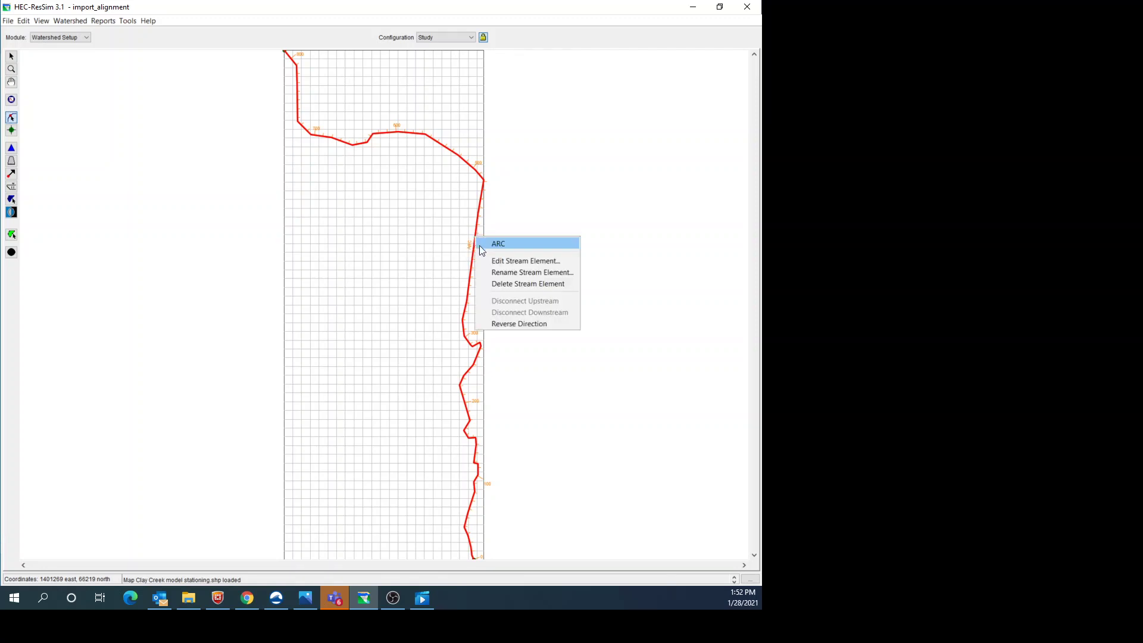
click(505, 272)
drag(372, 277, 331, 280)
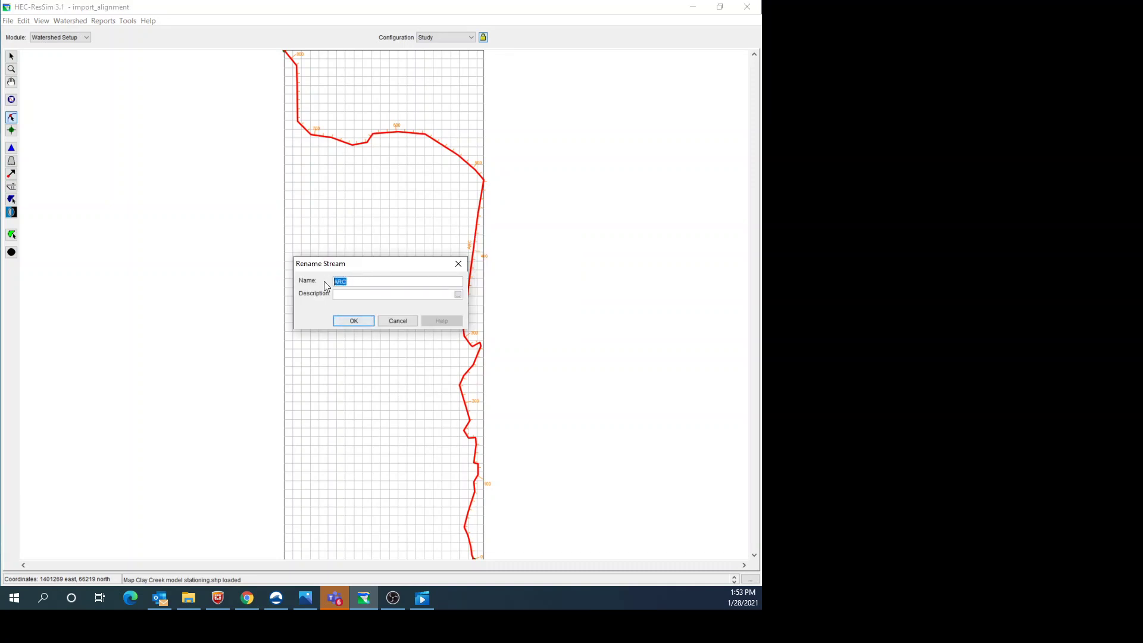
key(BackSpace)
text(imported alignment)
click(351, 320)
click(336, 314)
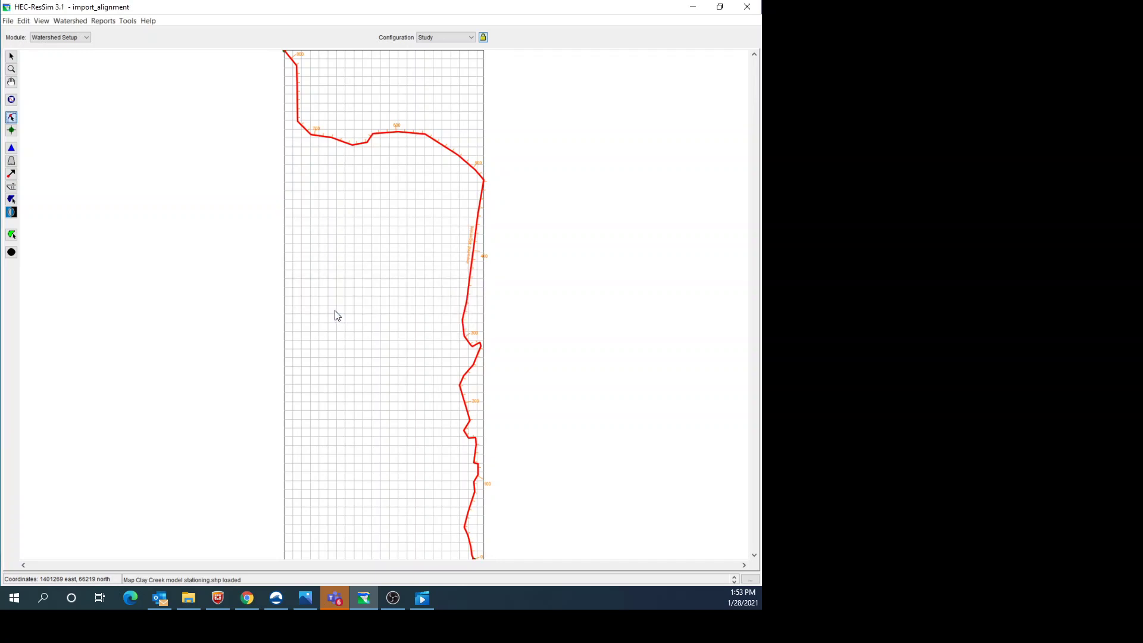
Try to draw a reservoir on the stream from about station 516 towards the upstream end
click(12, 149)
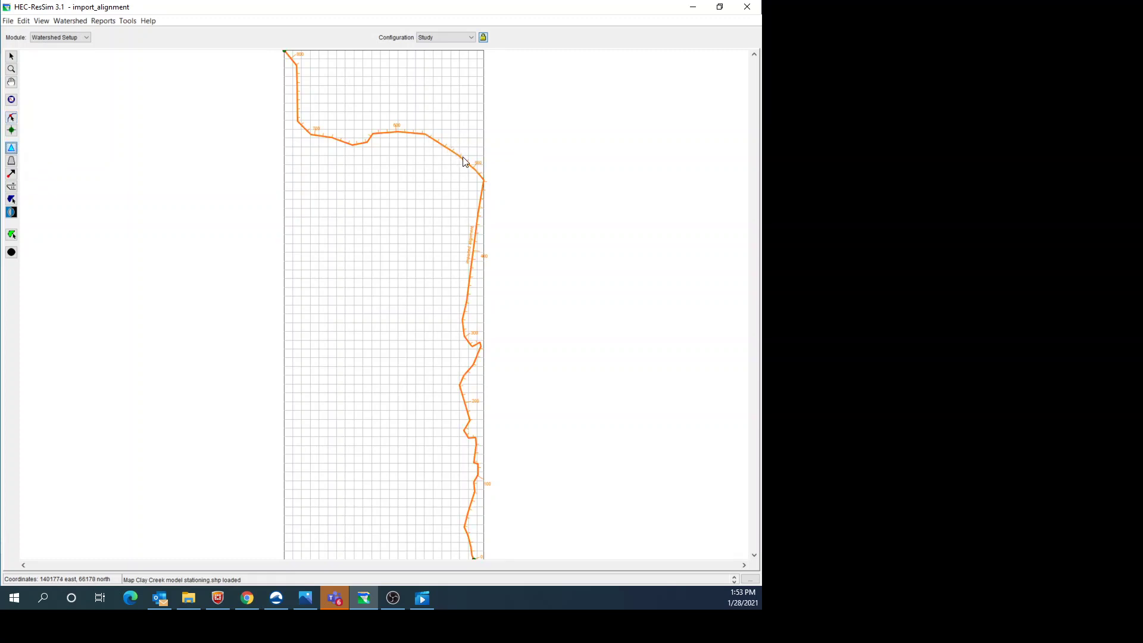
mouse_move(465, 161)
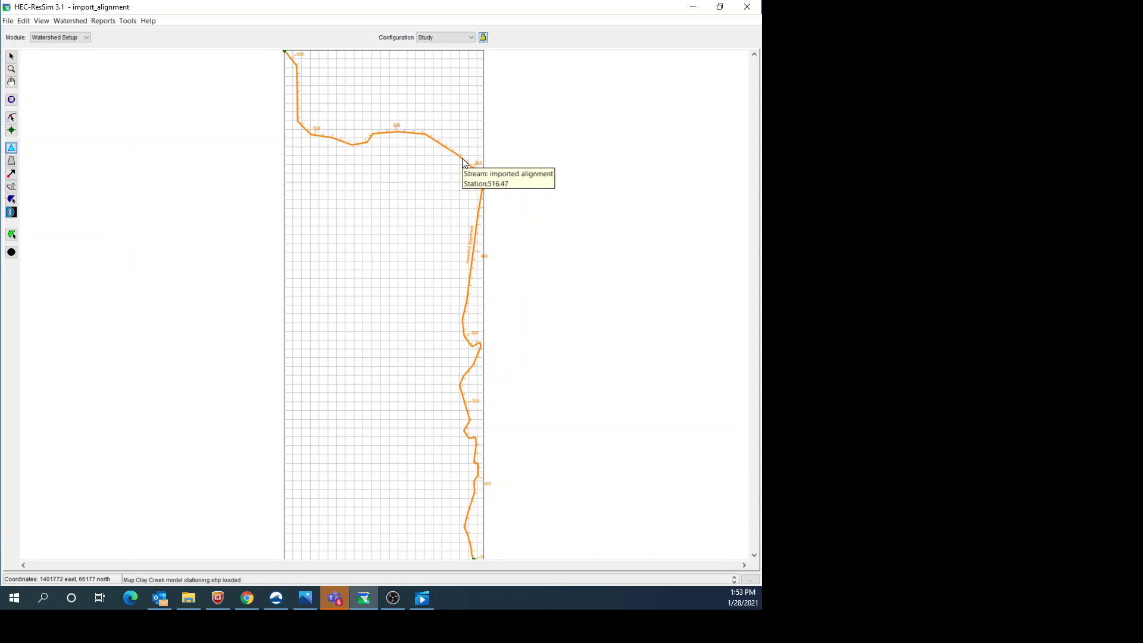
drag(462, 159, 429, 139)
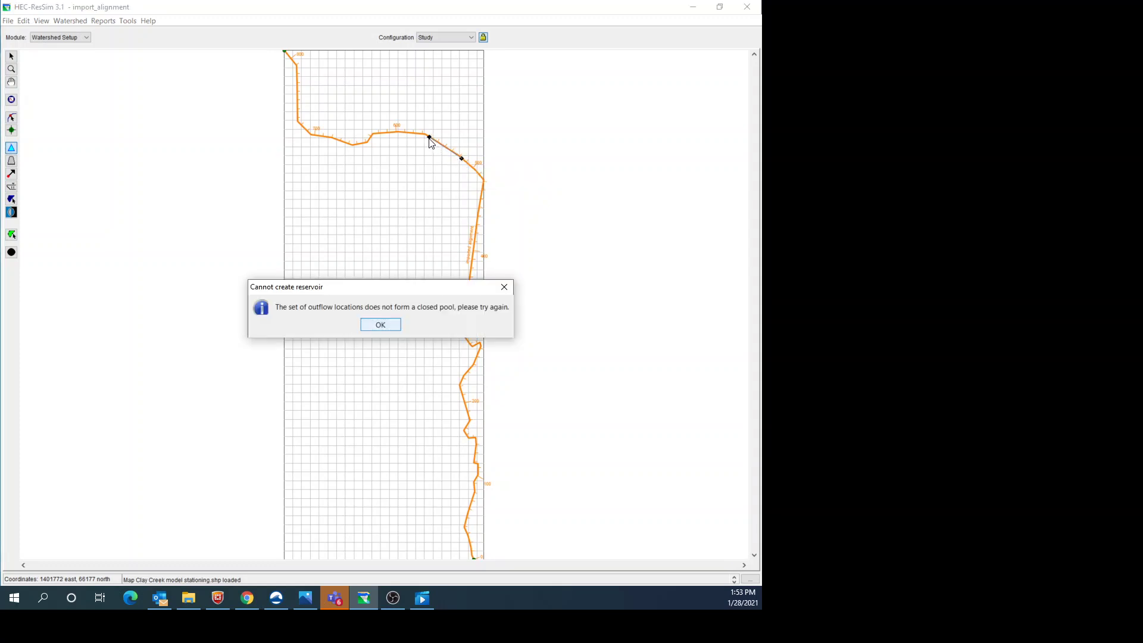
click(380, 328)
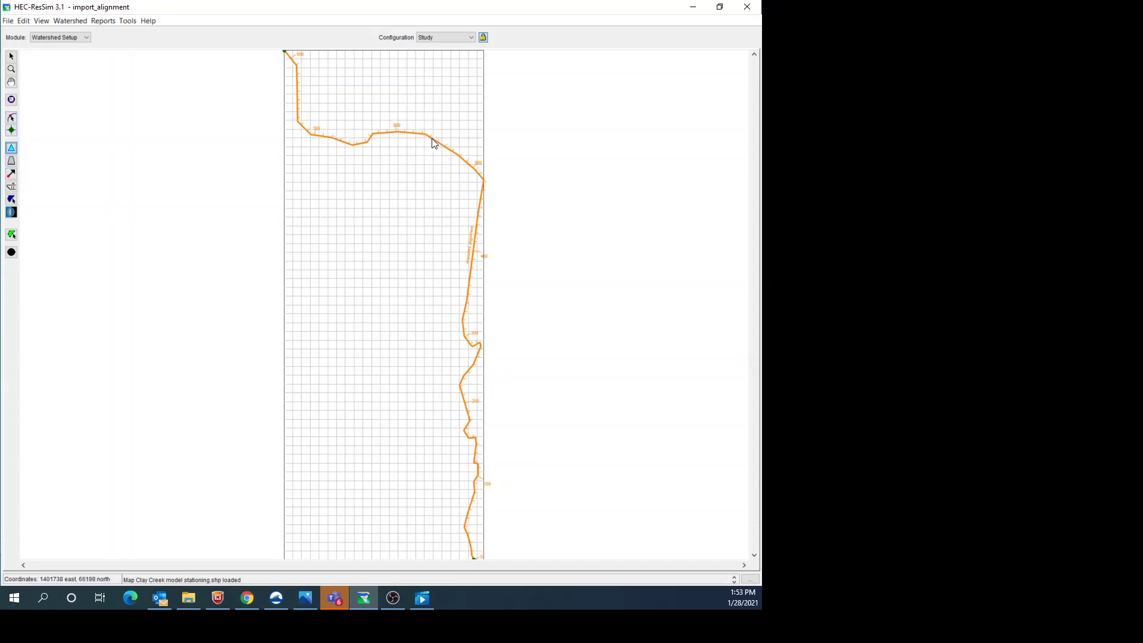
Draw a reservoir from upstream to downstream along the diagonal reach above station 500 and name it "imported res"
drag(432, 139, 463, 159)
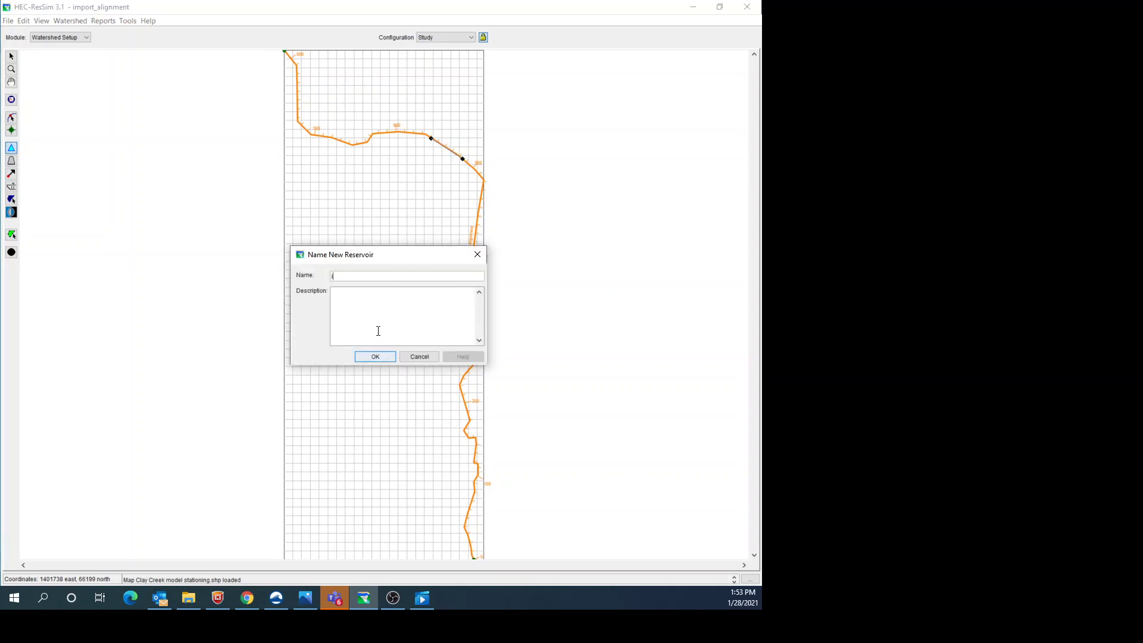
text(imported res)
click(377, 356)
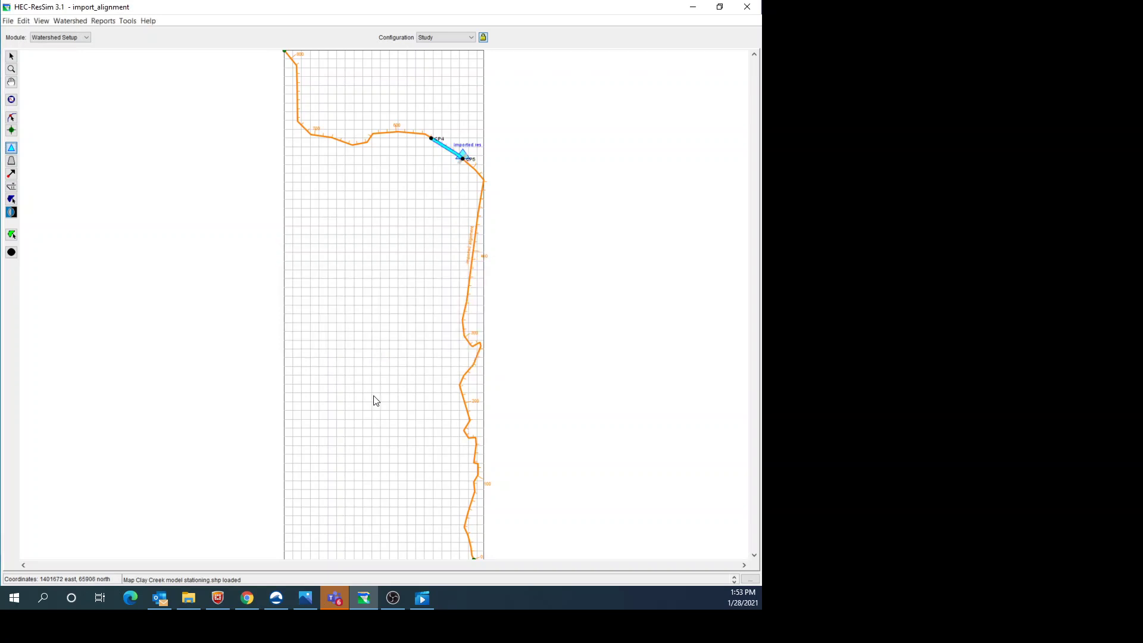
Add a computation point named "station 03+10" on the stream just upstream of station 300
click(12, 253)
click(464, 329)
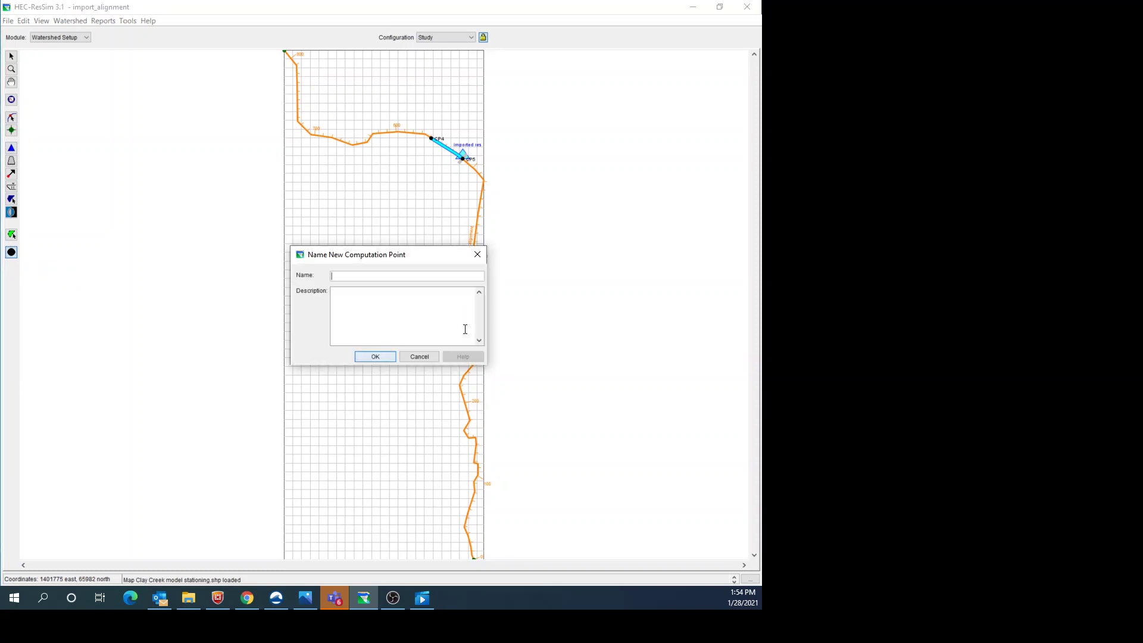
text(s)
text(tation )
text(0)
text(00)
key(Return)
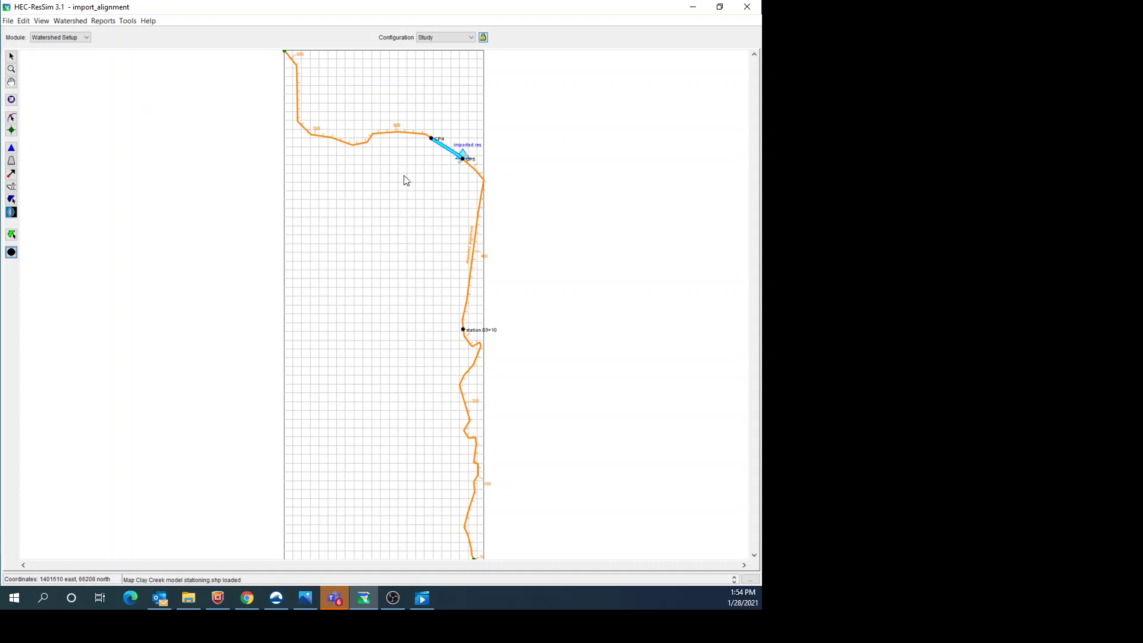
Create a new watershed configuration named "imported conf" with a 1 Hour time step
click(71, 21)
click(83, 34)
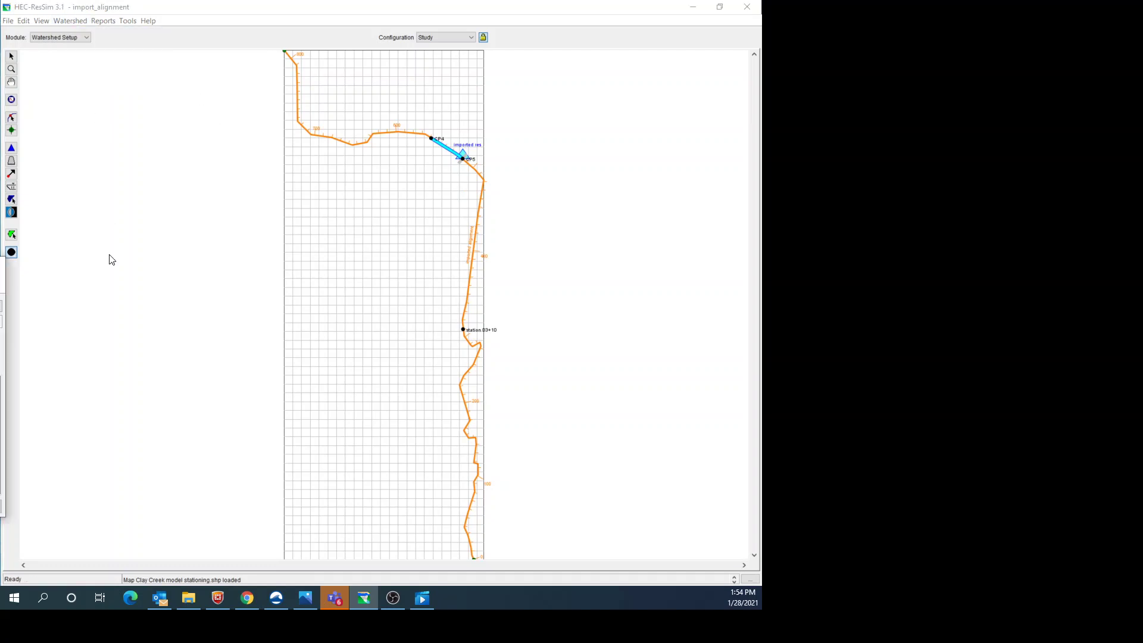
drag(2, 261, 242, 211)
click(169, 217)
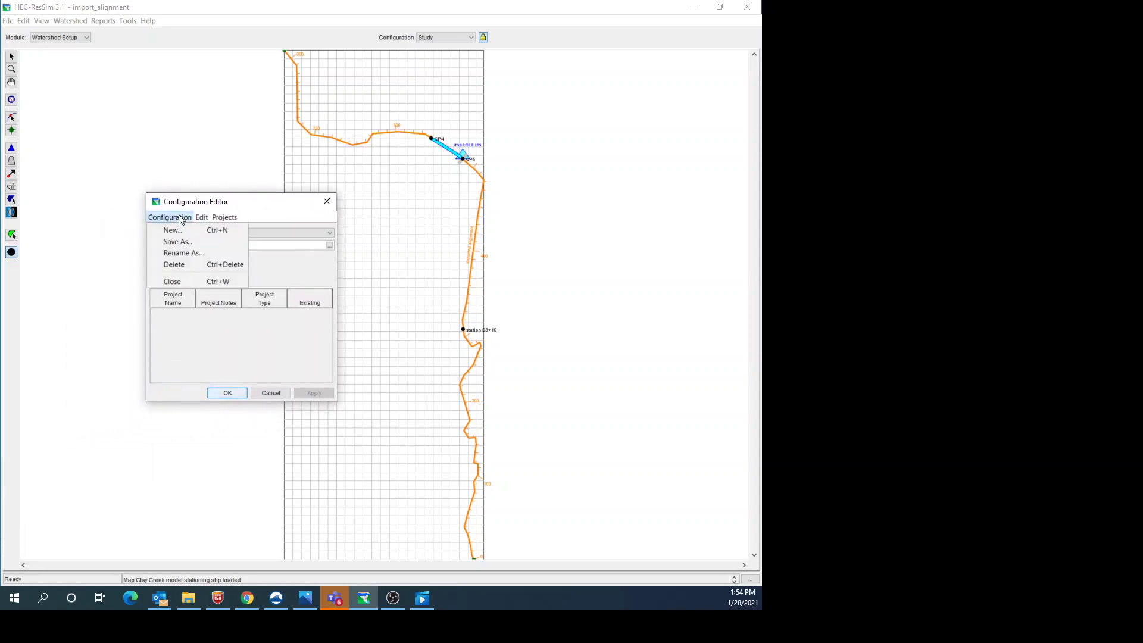
click(176, 231)
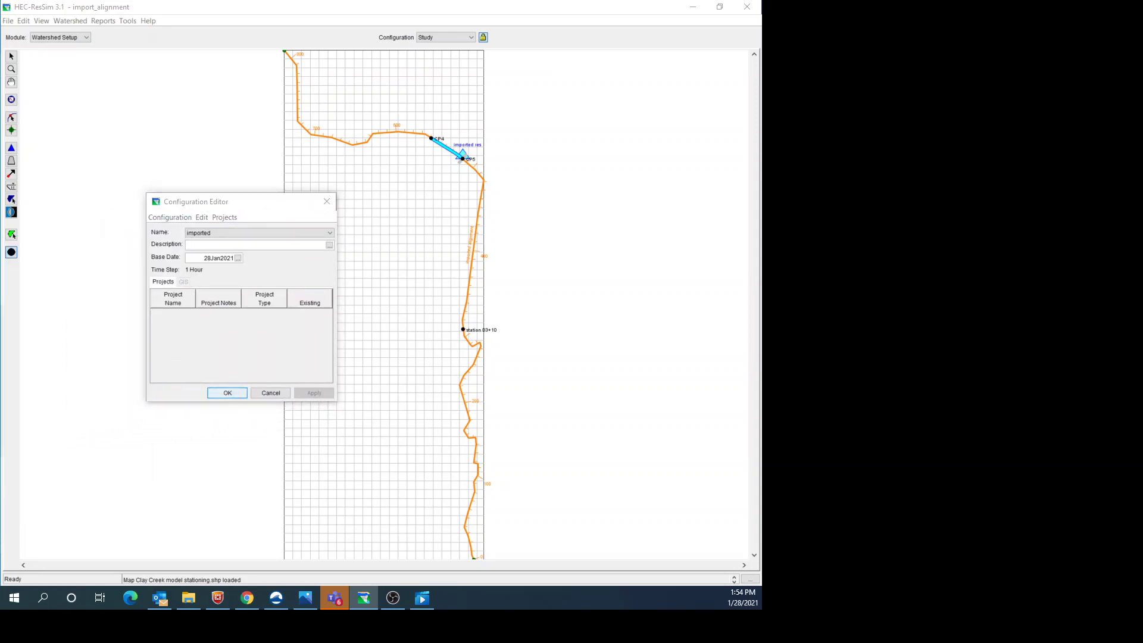
drag(4, 315, 209, 414)
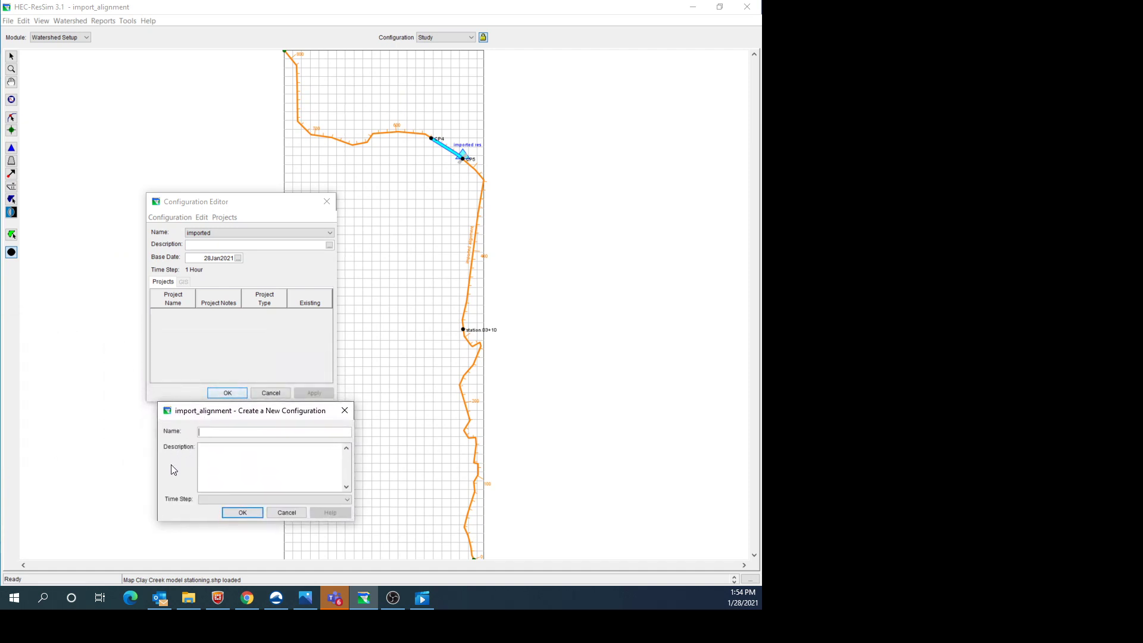
text(imported conf)
click(222, 500)
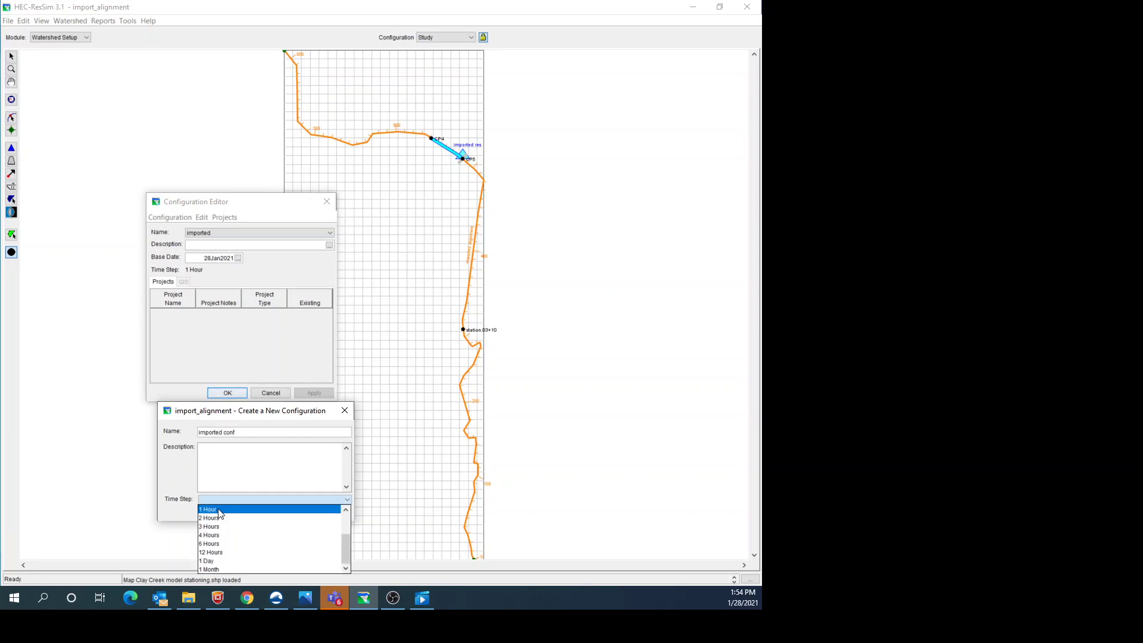
click(219, 510)
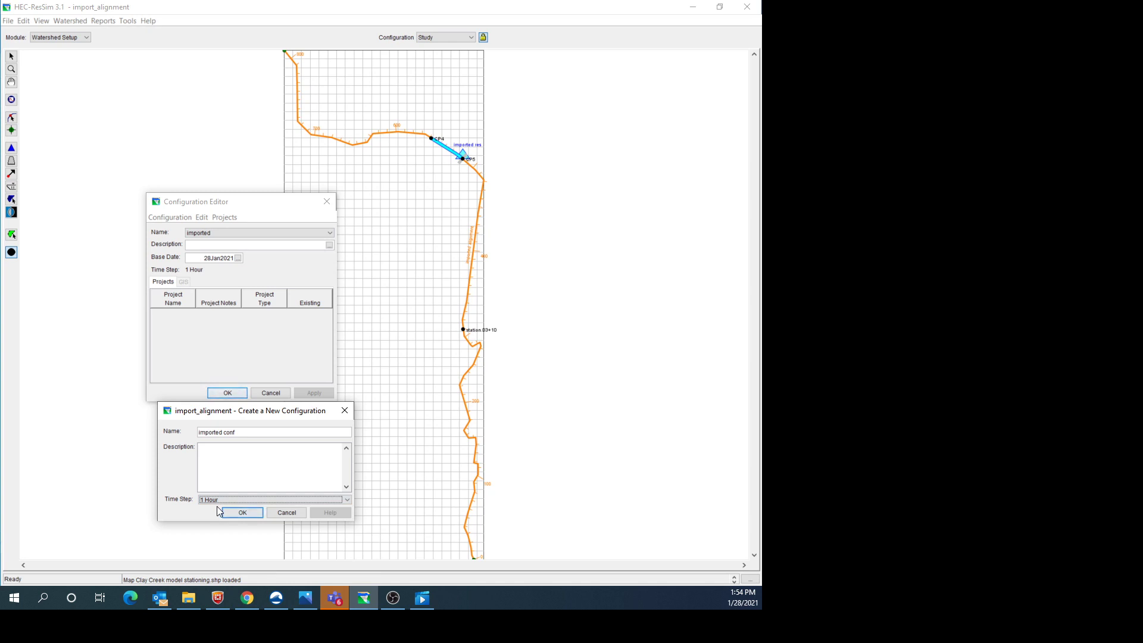
click(252, 513)
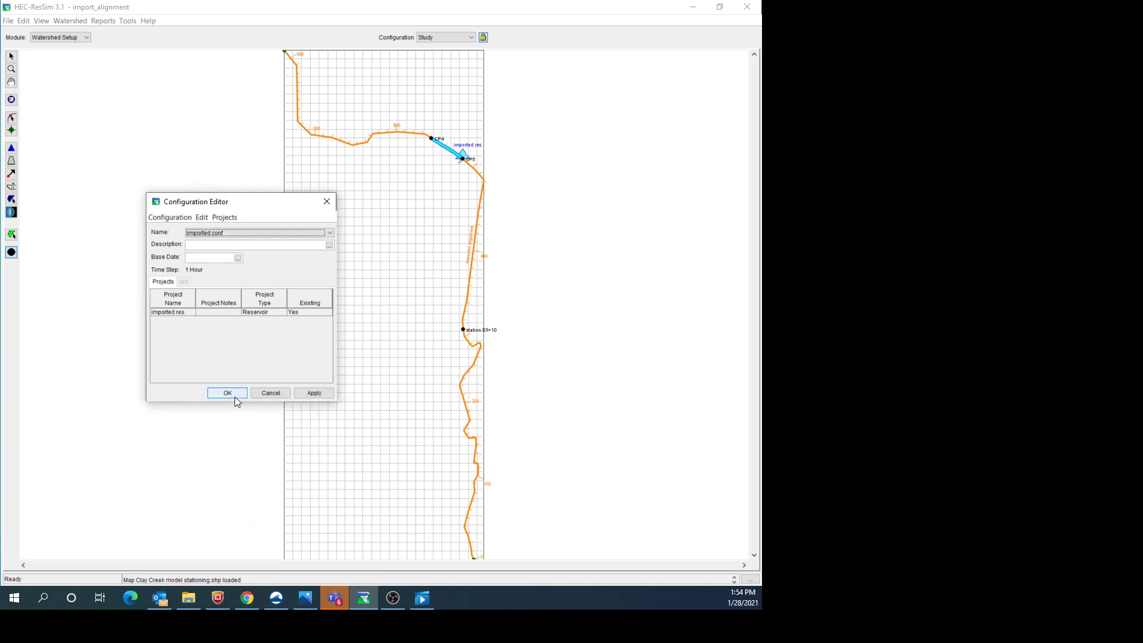
Set the base date of the imported conf configuration to 28 Jan 2021 and apply it
click(237, 257)
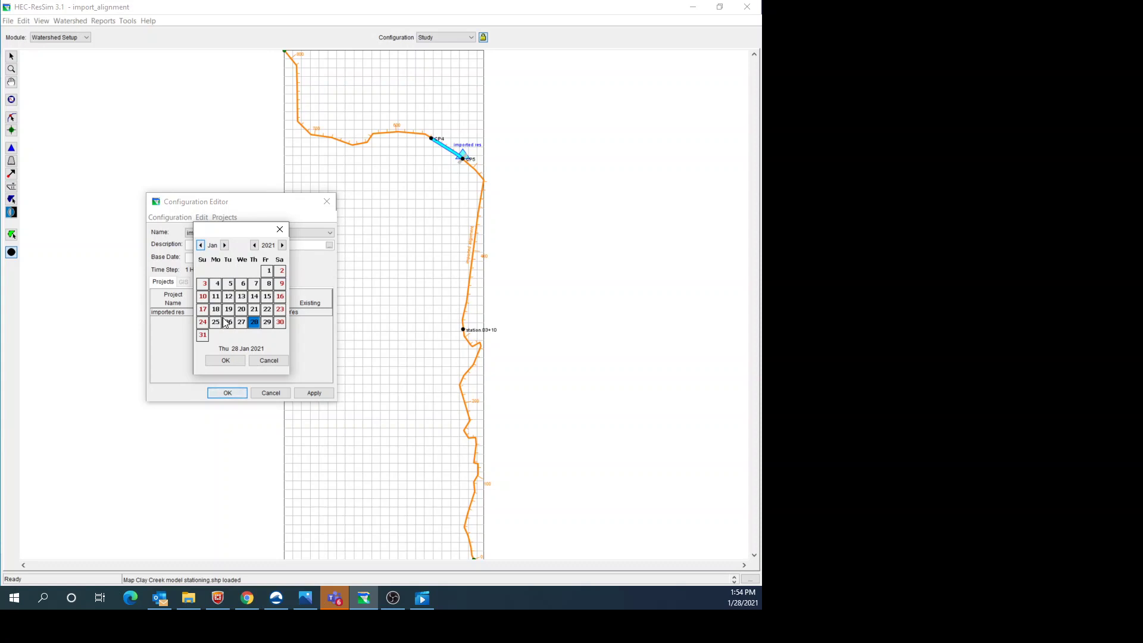
click(223, 362)
click(328, 394)
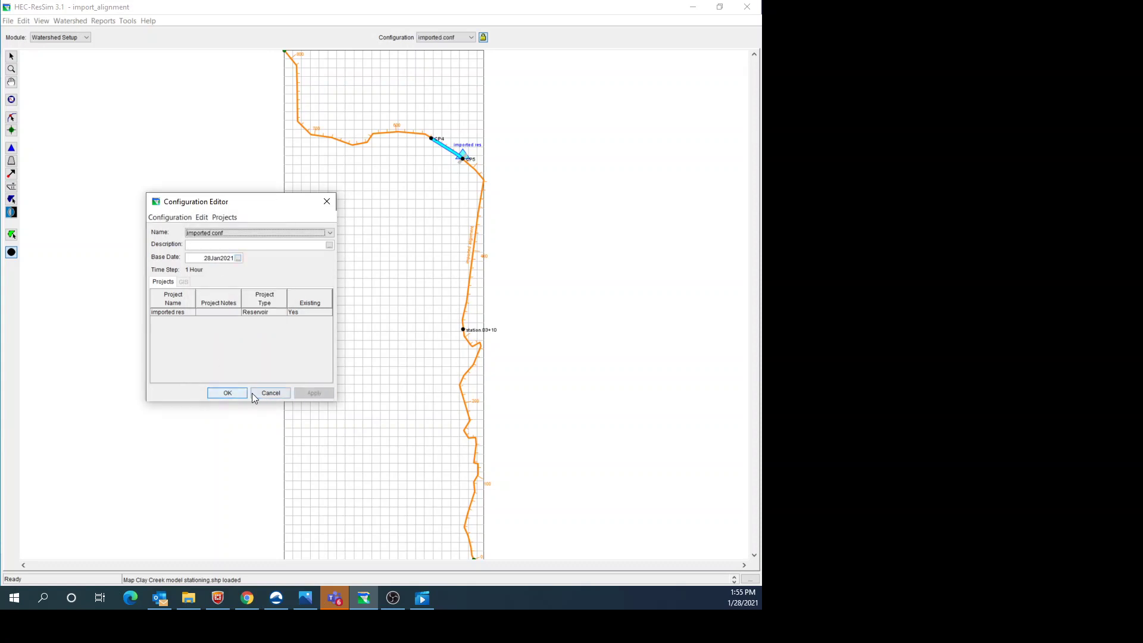
Accept the imported conf configuration settings and save the watershed
click(241, 393)
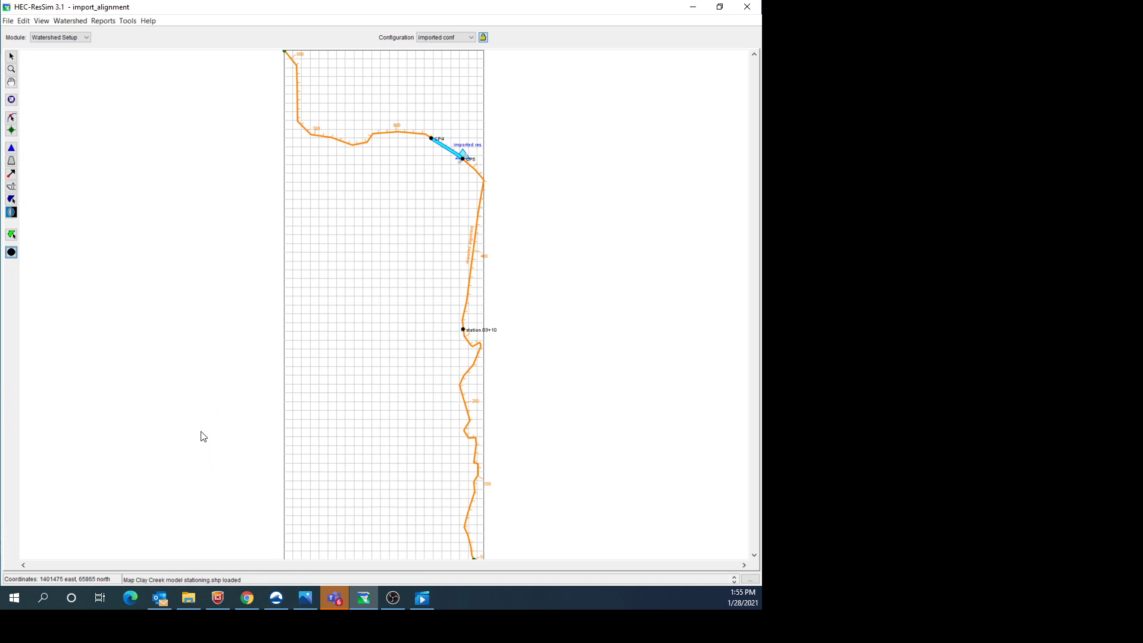
click(7, 21)
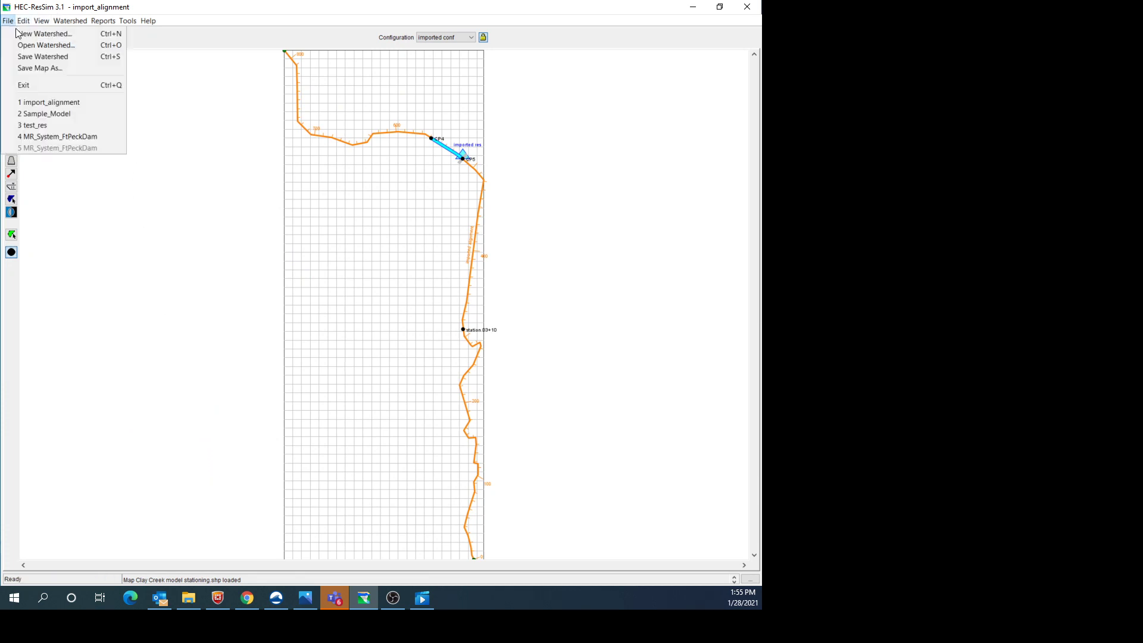
click(26, 58)
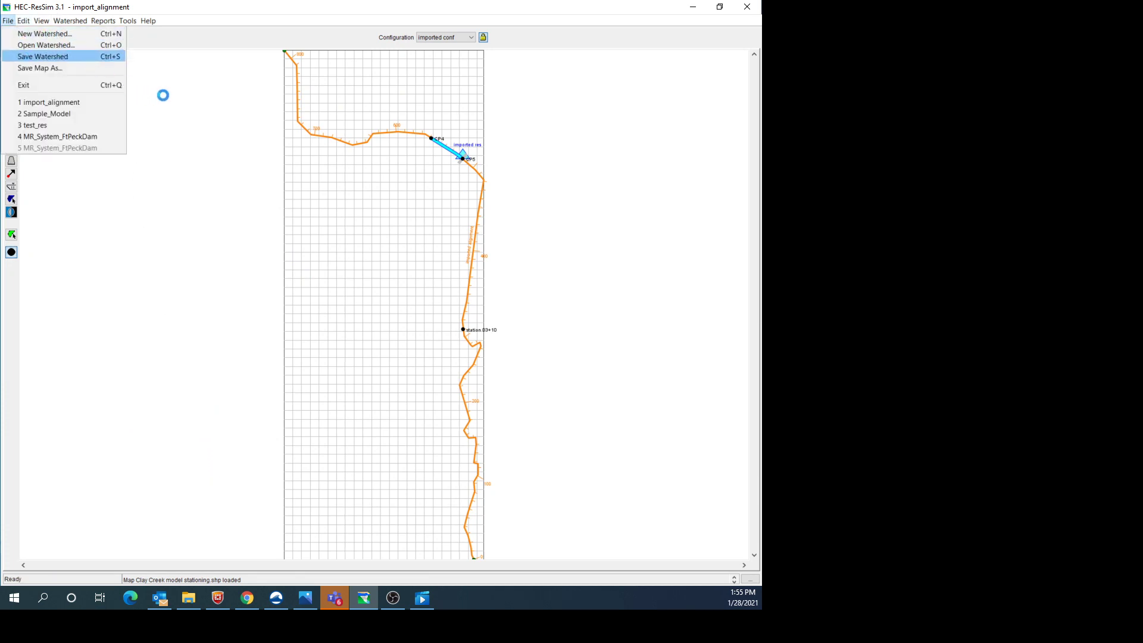
In the Reservoir Network module, create a reservoir network named "imported net" based on the imported conf configuration
click(87, 37)
click(56, 53)
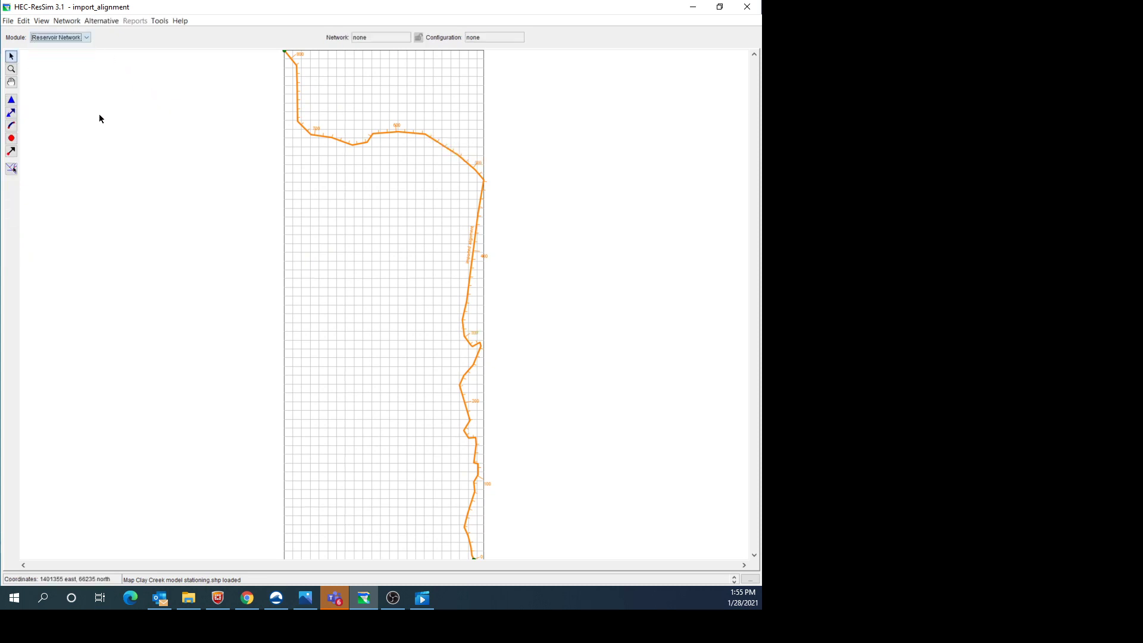
click(67, 20)
click(75, 33)
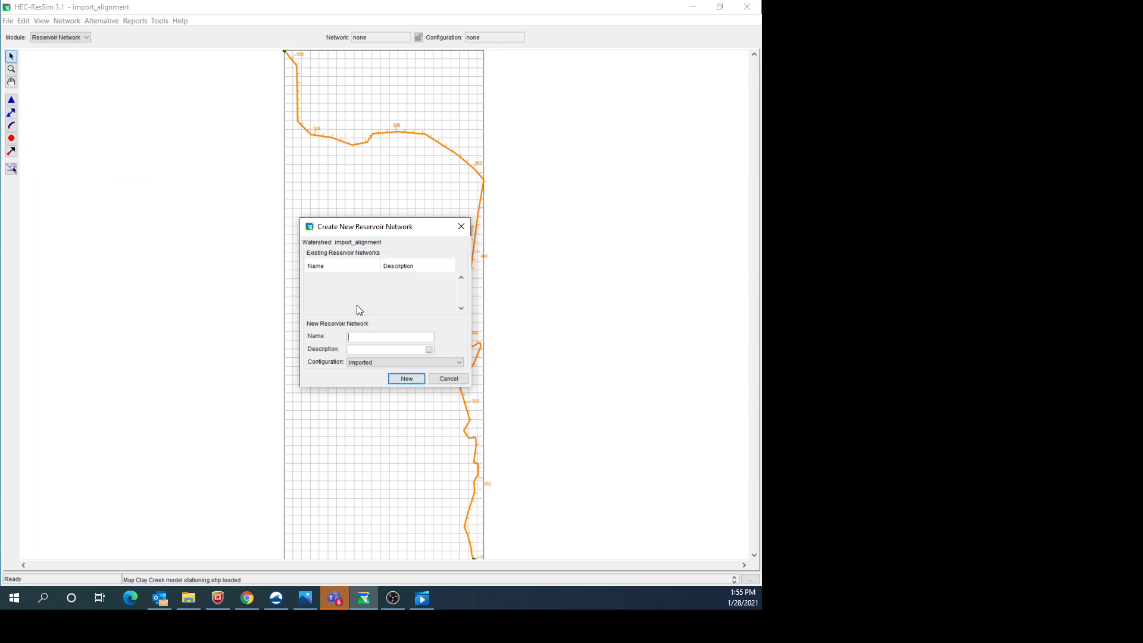
text(imported net)
click(381, 362)
click(385, 381)
click(413, 377)
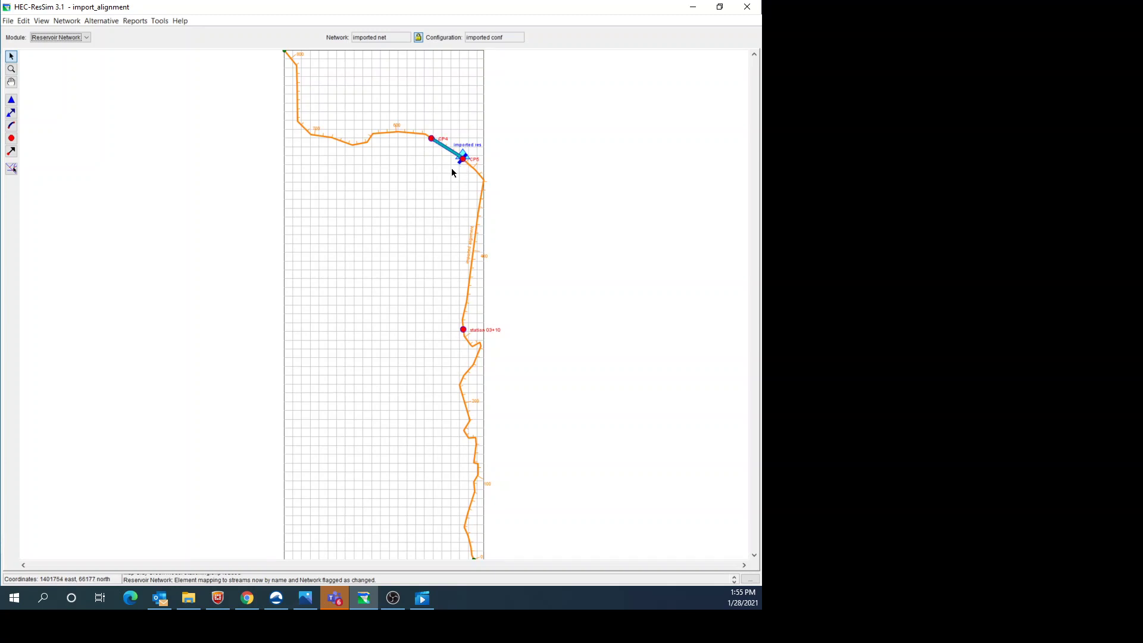
Disable editing of the network and check the commands offered for the imported res reservoir and the station 03+10 junction
click(419, 37)
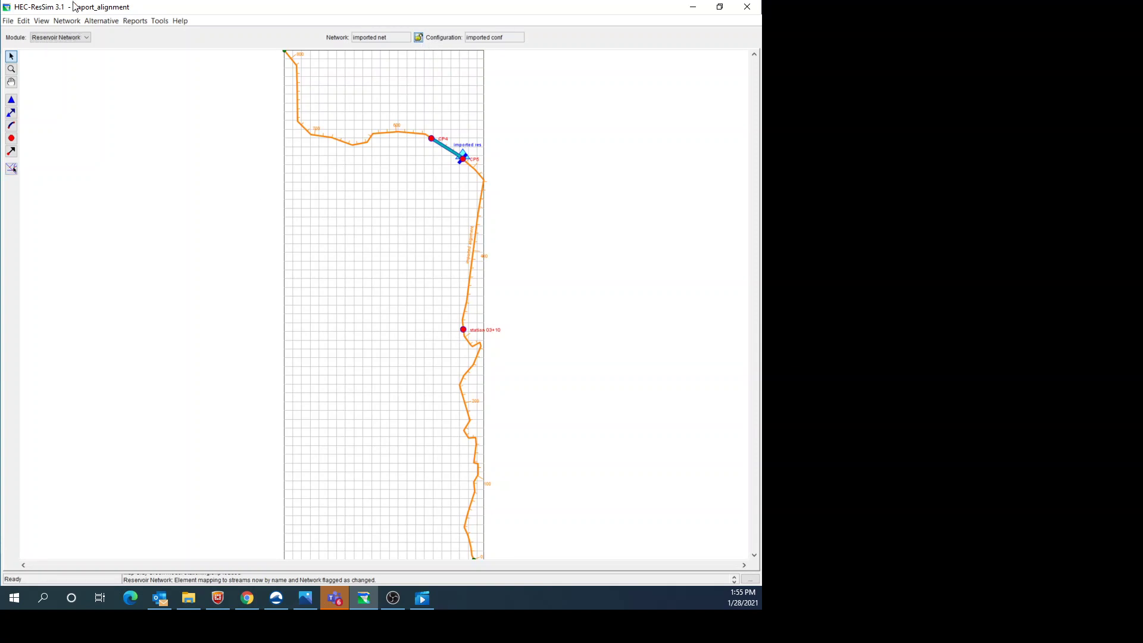
click(12, 100)
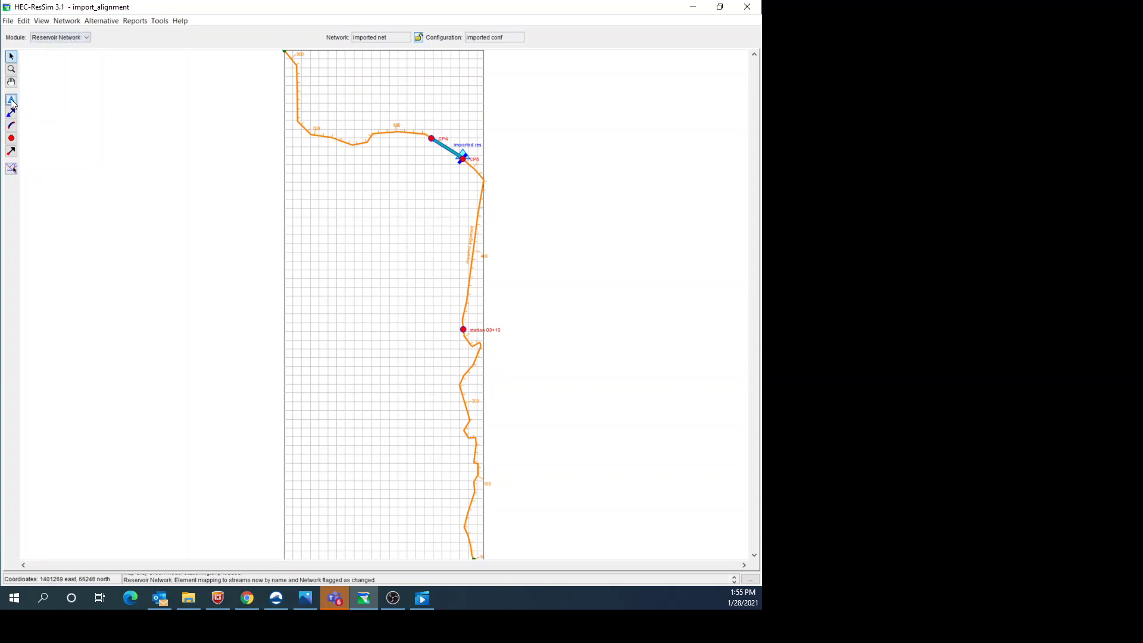
right_click(448, 152)
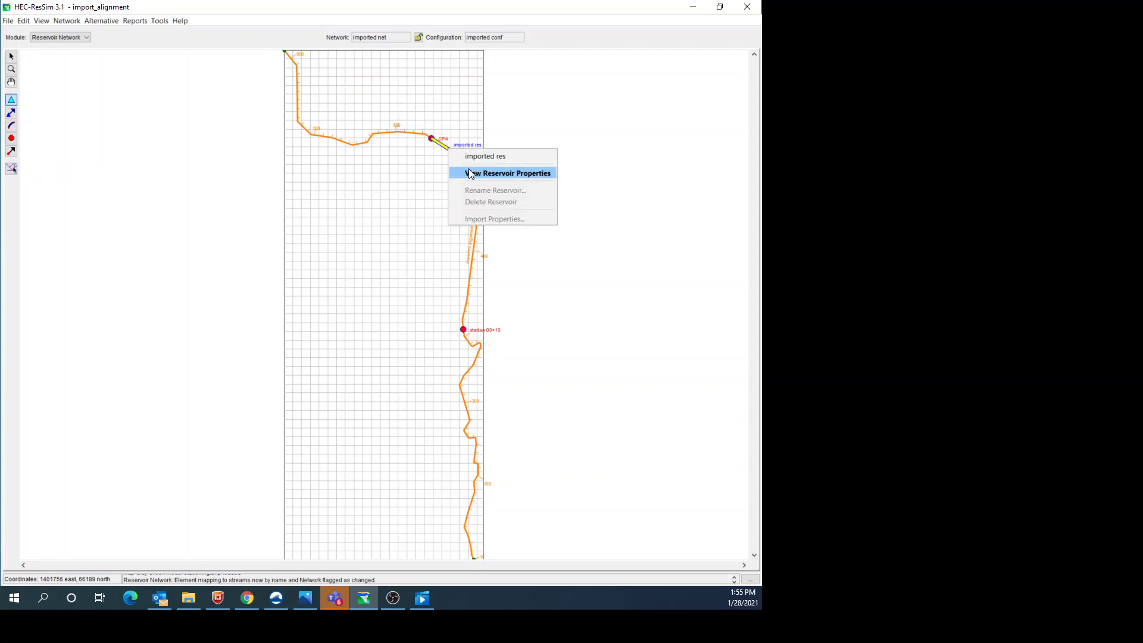
click(11, 139)
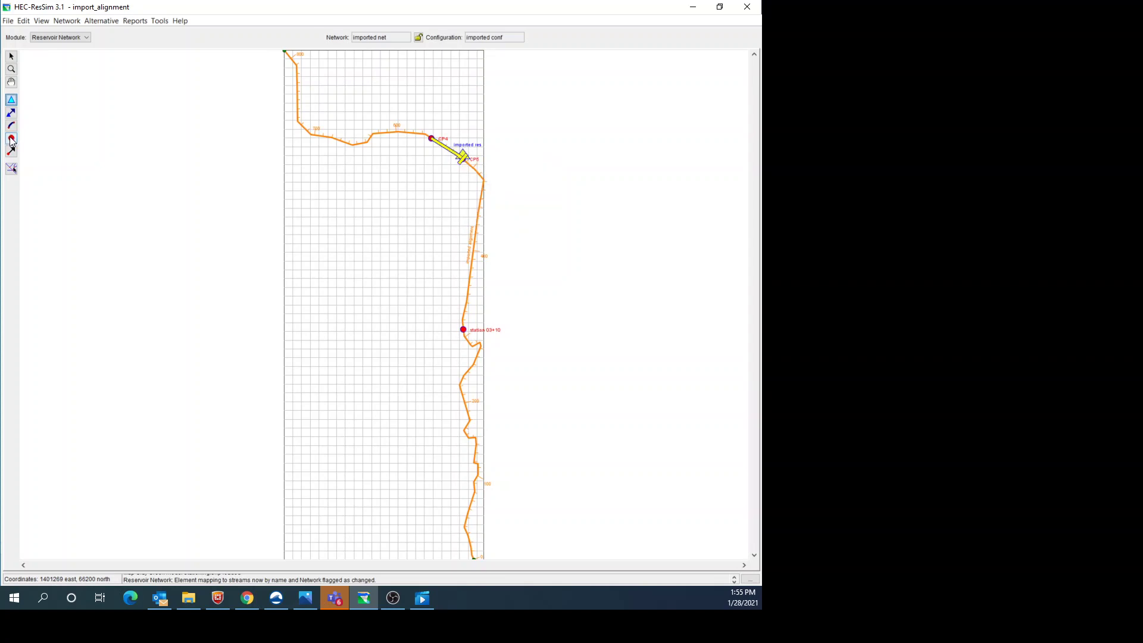
click(464, 330)
right_click(465, 333)
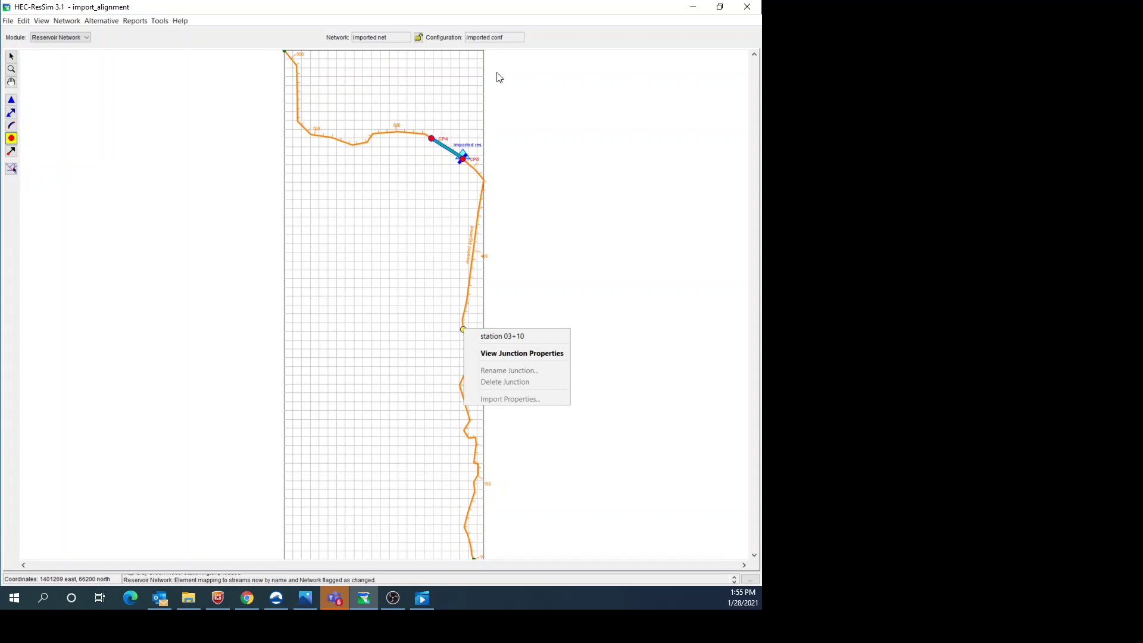
Re-enable editing of the network and check the commands offered for junction CP4 at the reservoir's upstream end
click(418, 38)
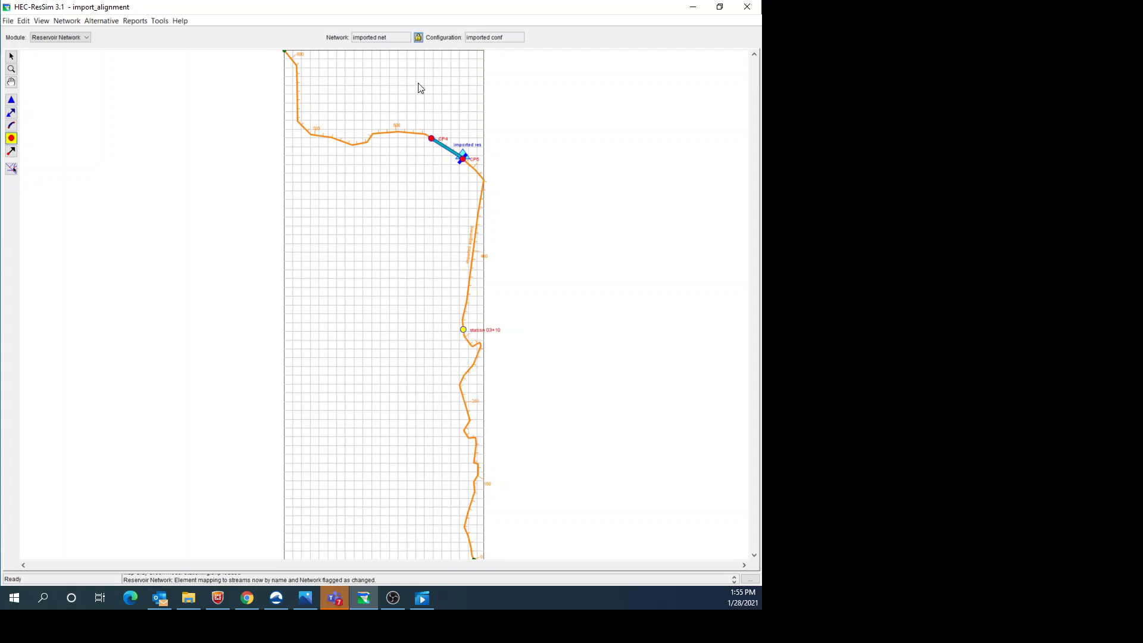
right_click(433, 139)
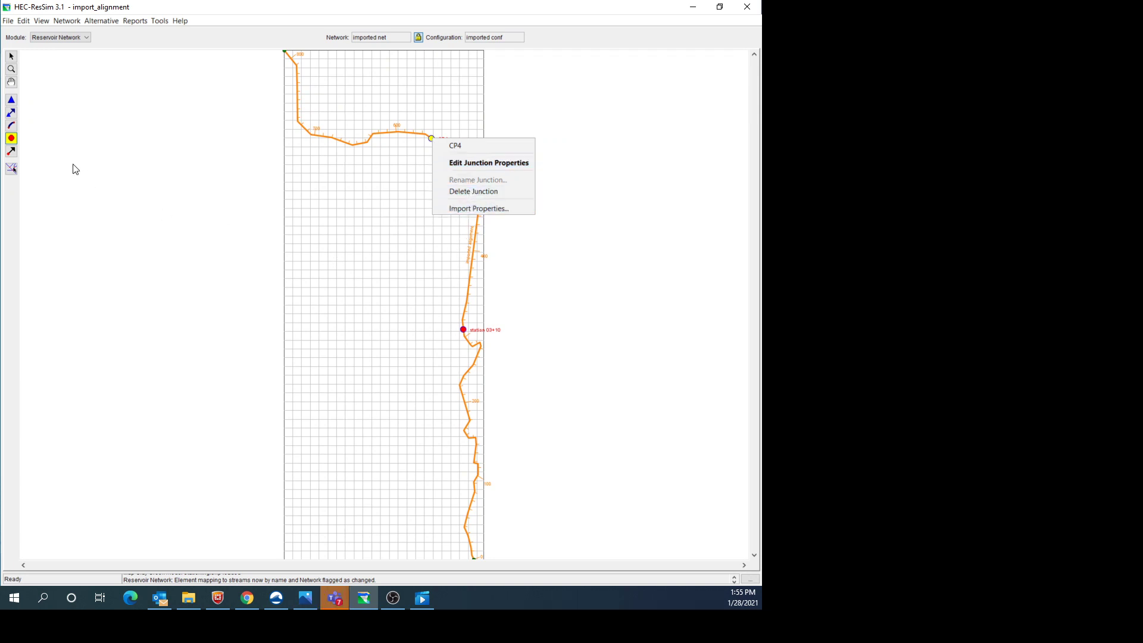
click(16, 102)
Examine the physical properties of the imported res reservoir in the Reservoir Editor and close it without changes
click(11, 100)
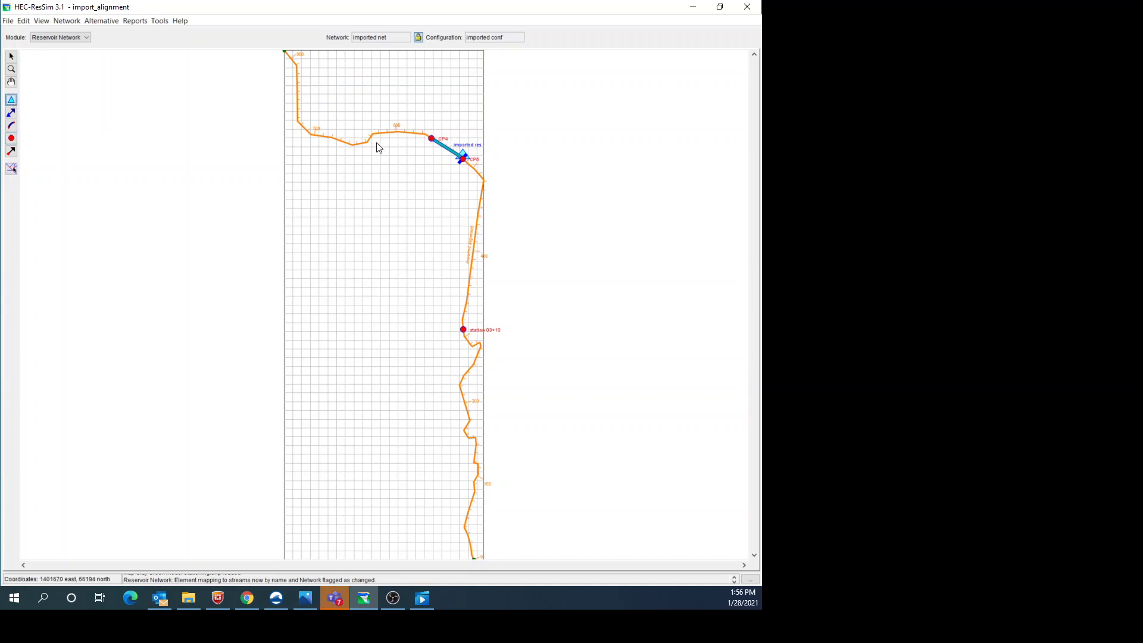
click(451, 153)
right_click(450, 153)
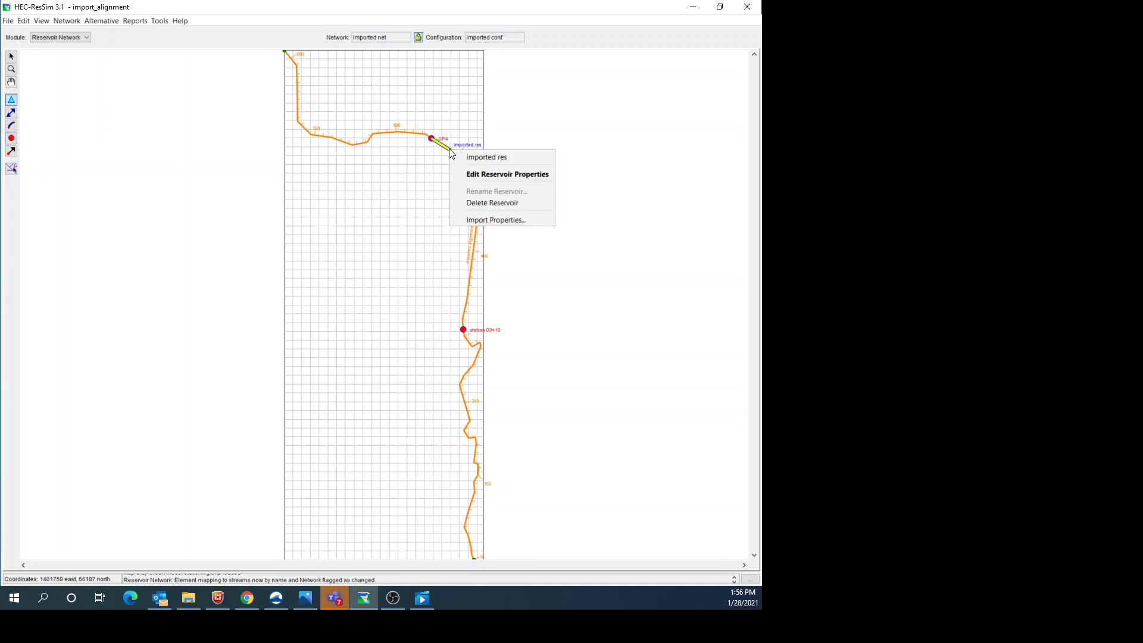
click(469, 174)
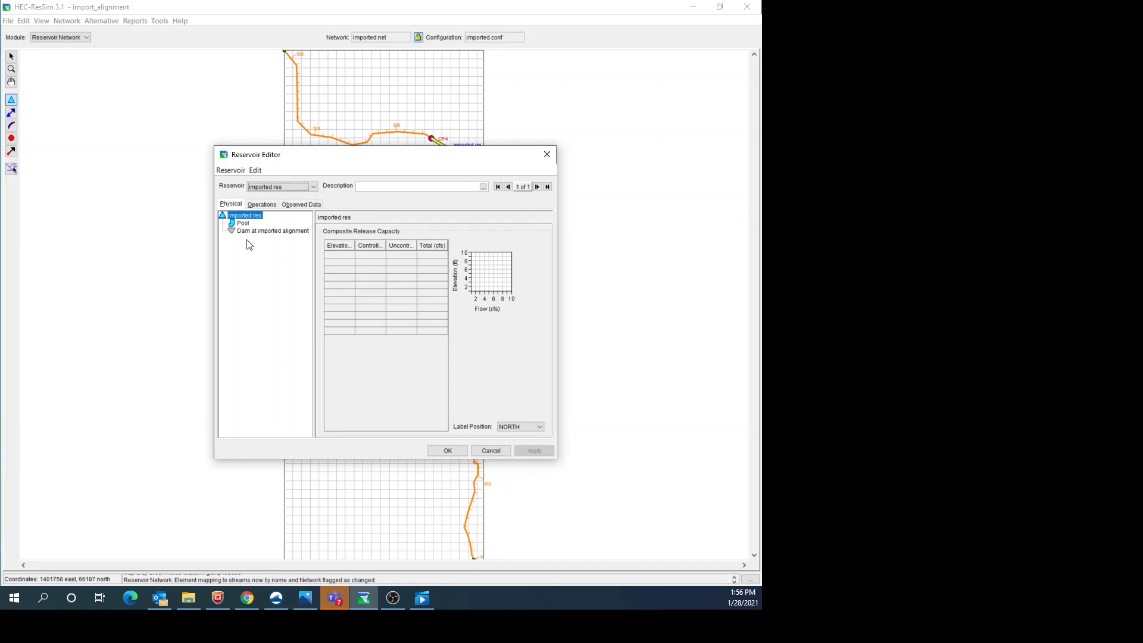
click(489, 451)
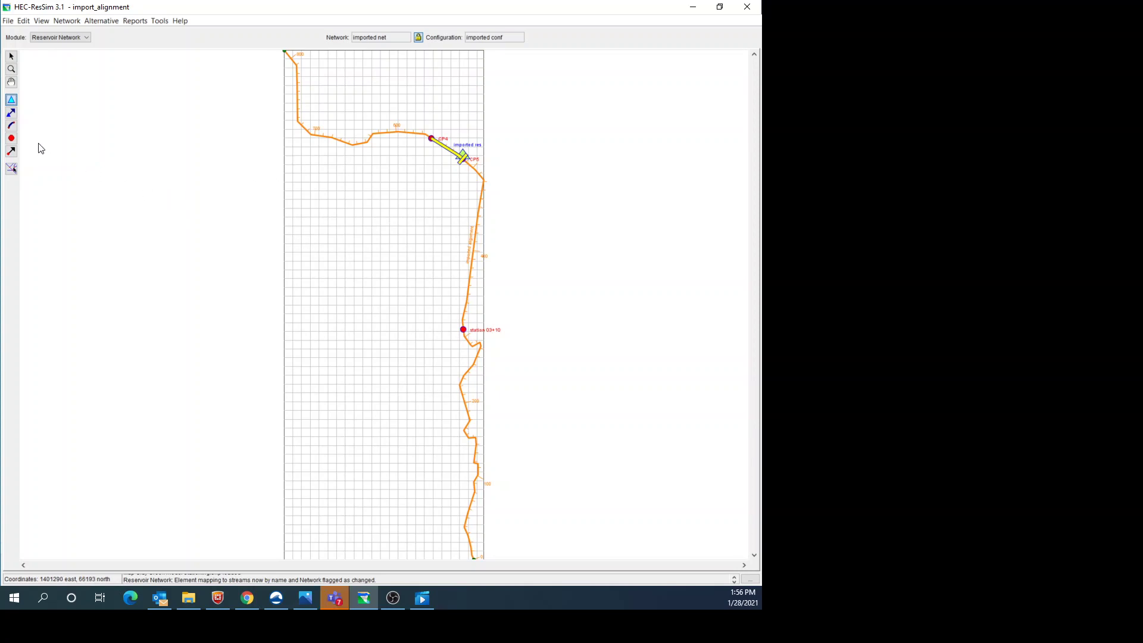
Draw a routing reach along the stream from junction CP5 to station 03+10, keeping the name "CP5 to station 03+10"
click(12, 126)
click(463, 159)
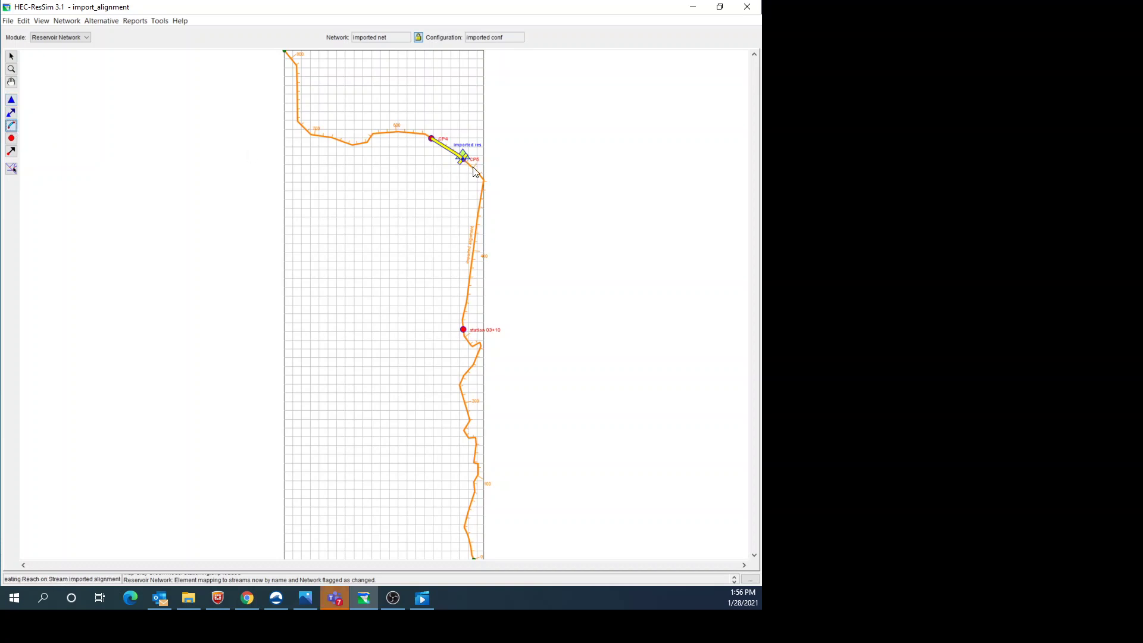
click(462, 330)
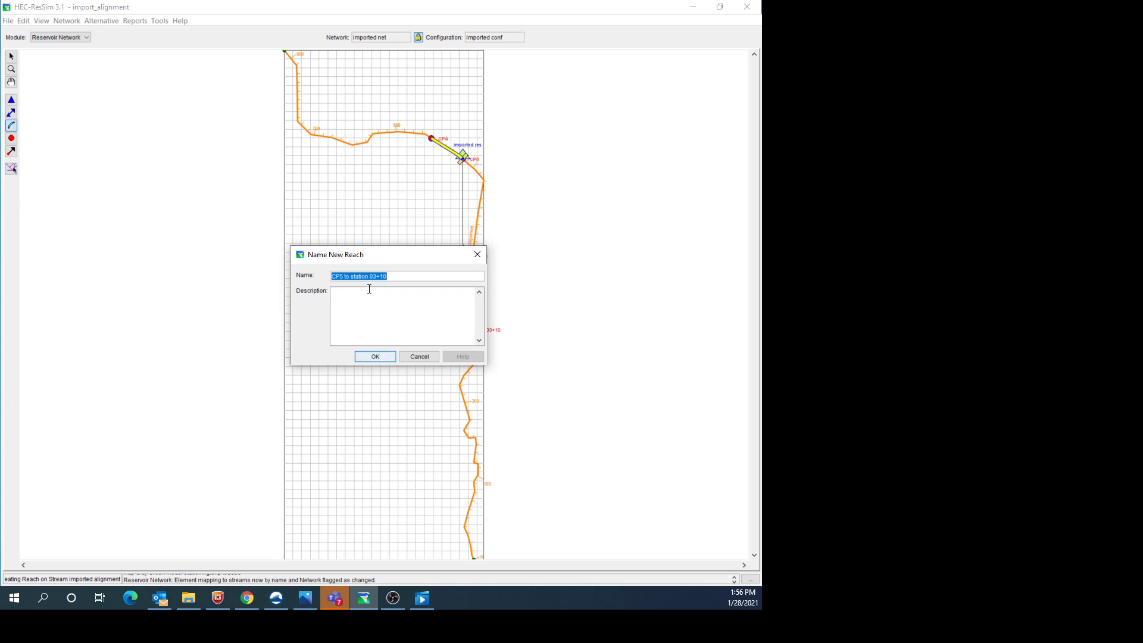
click(374, 356)
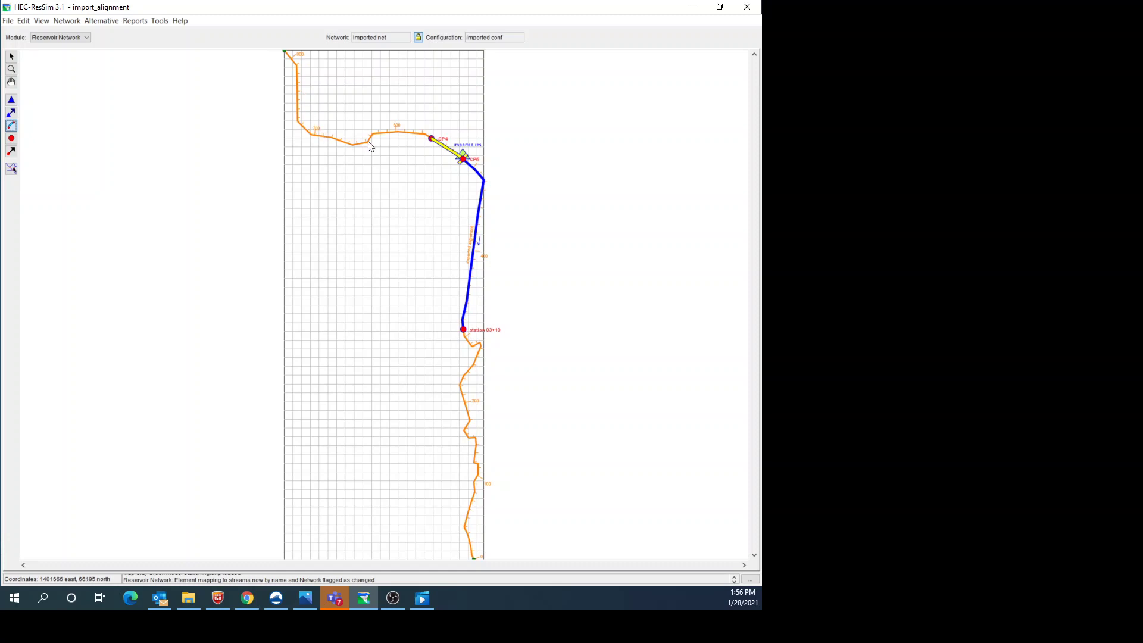
mouse_move(370, 146)
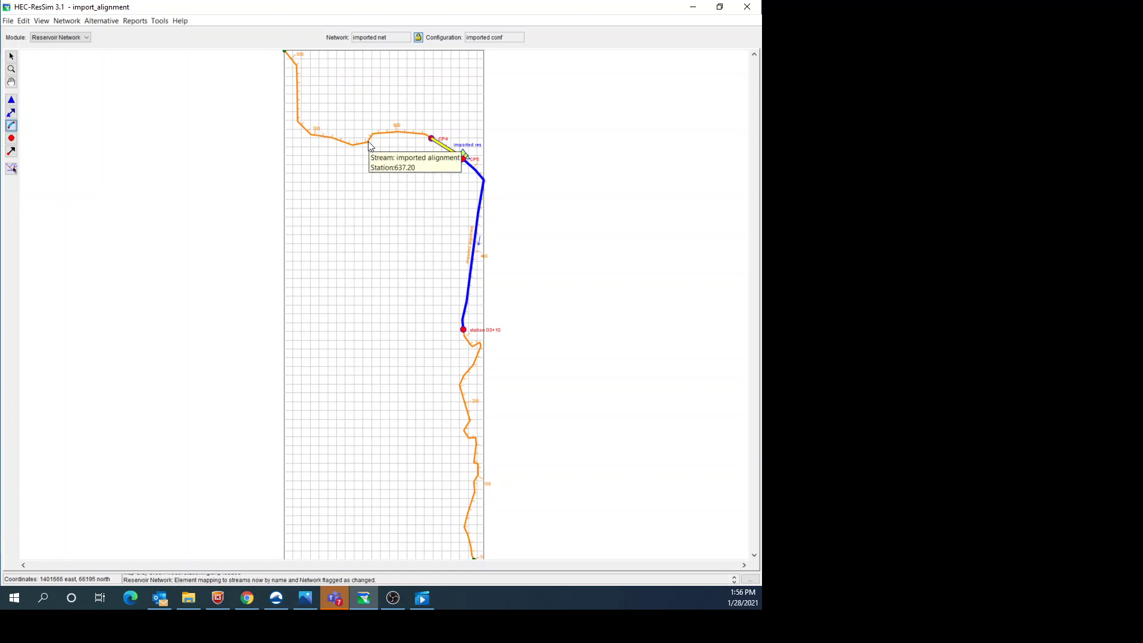